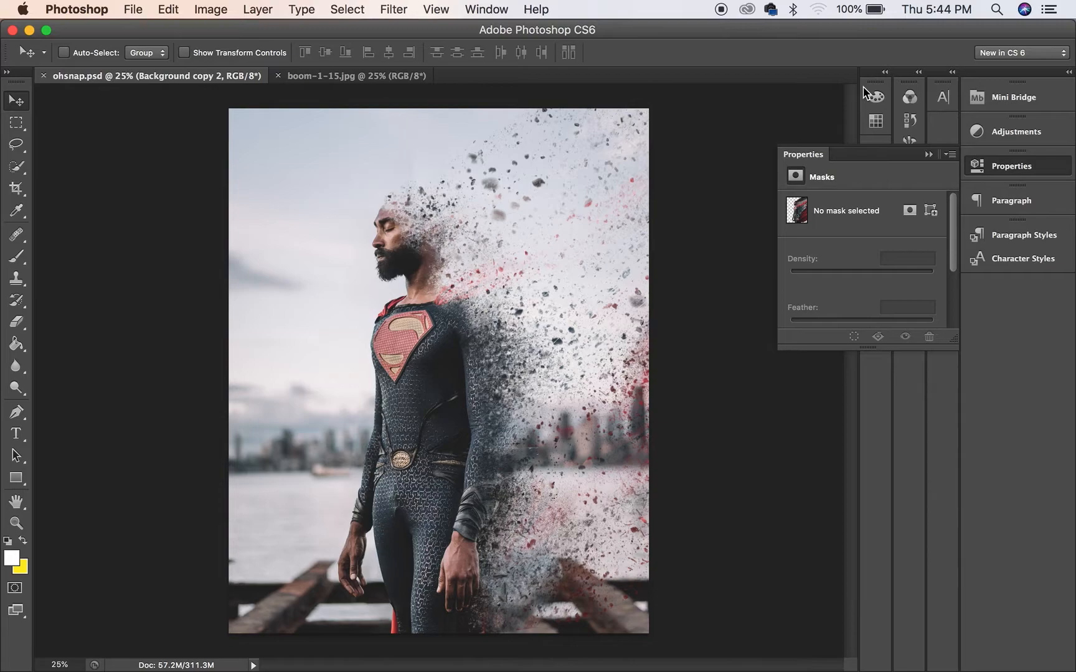
In boom-1-15.jpg, duplicate the Background layer and convert the original Background into the unlocked layer Layer 0
click(928, 155)
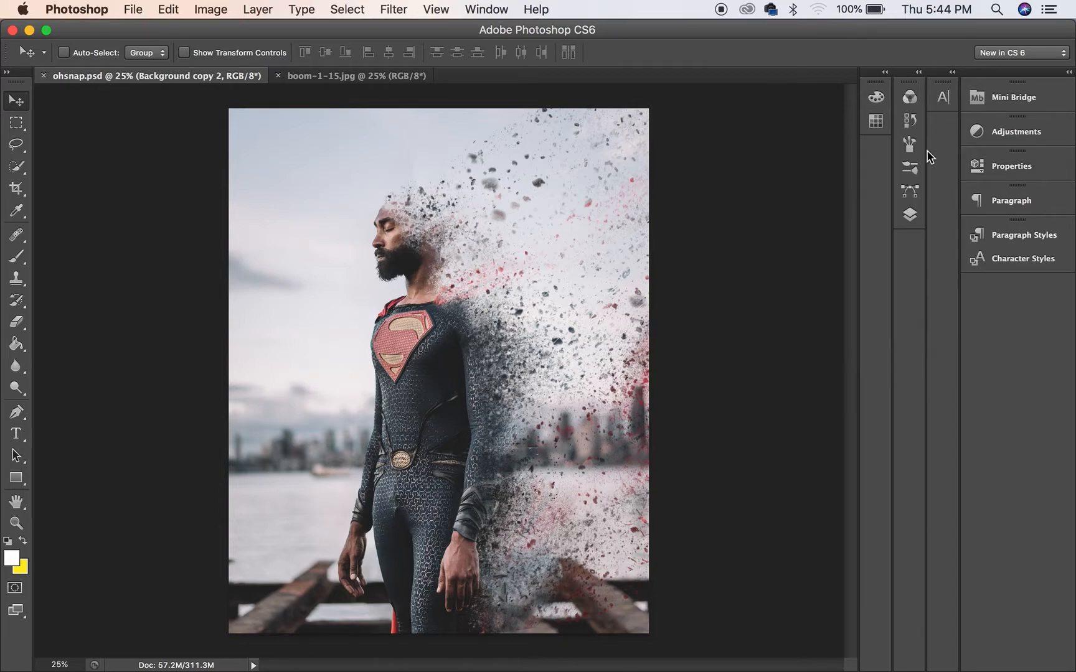
click(910, 214)
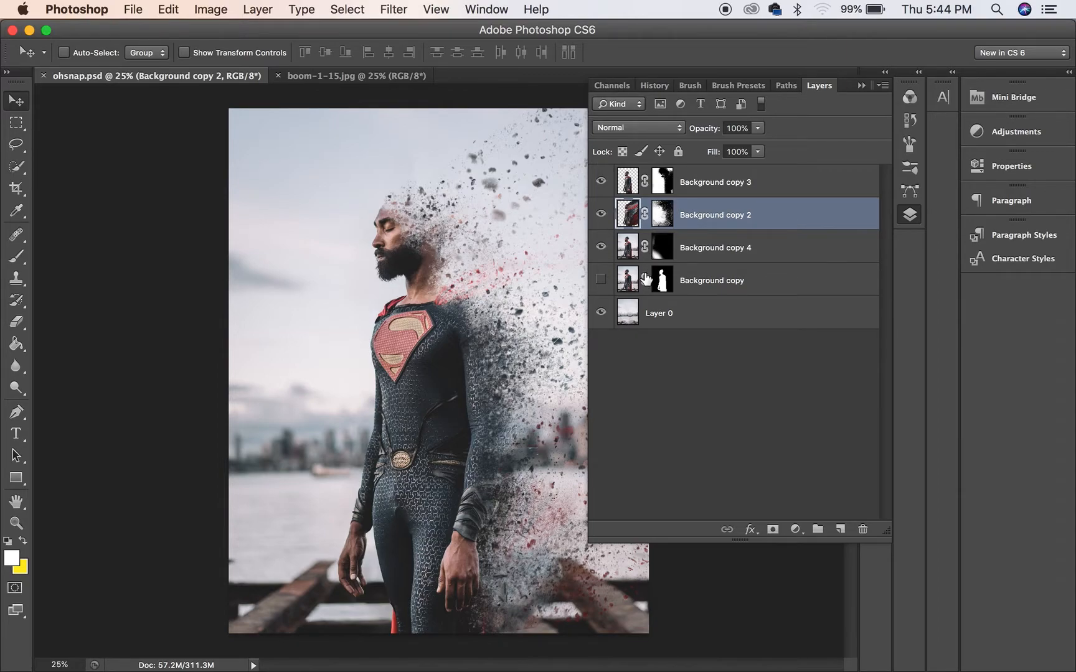
click(399, 77)
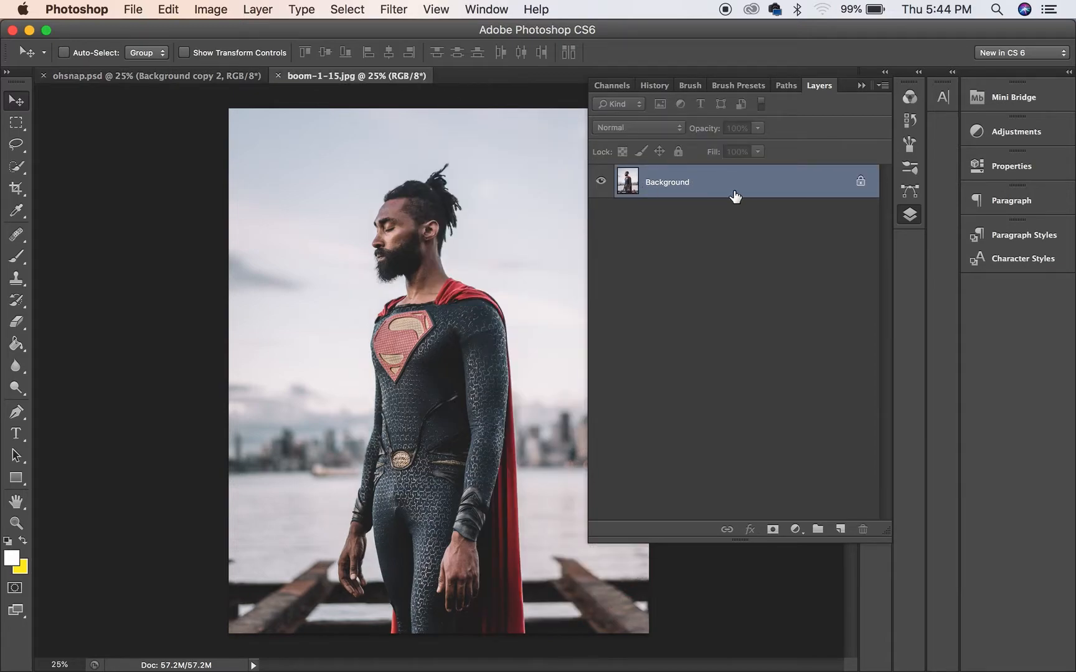
drag(766, 196, 838, 531)
double_click(733, 219)
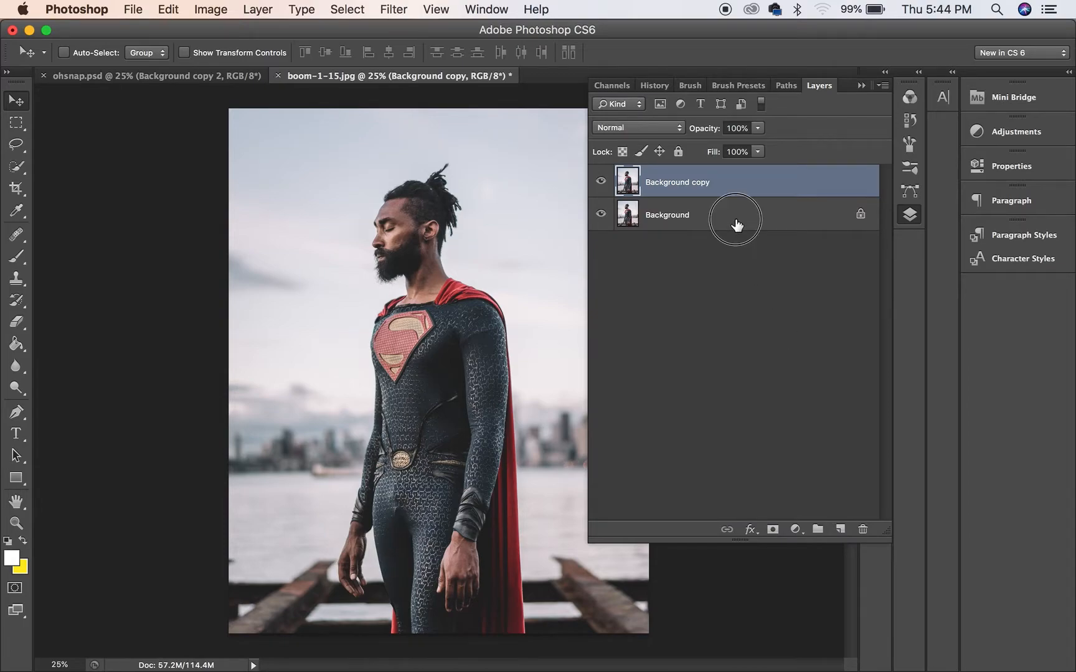
click(674, 262)
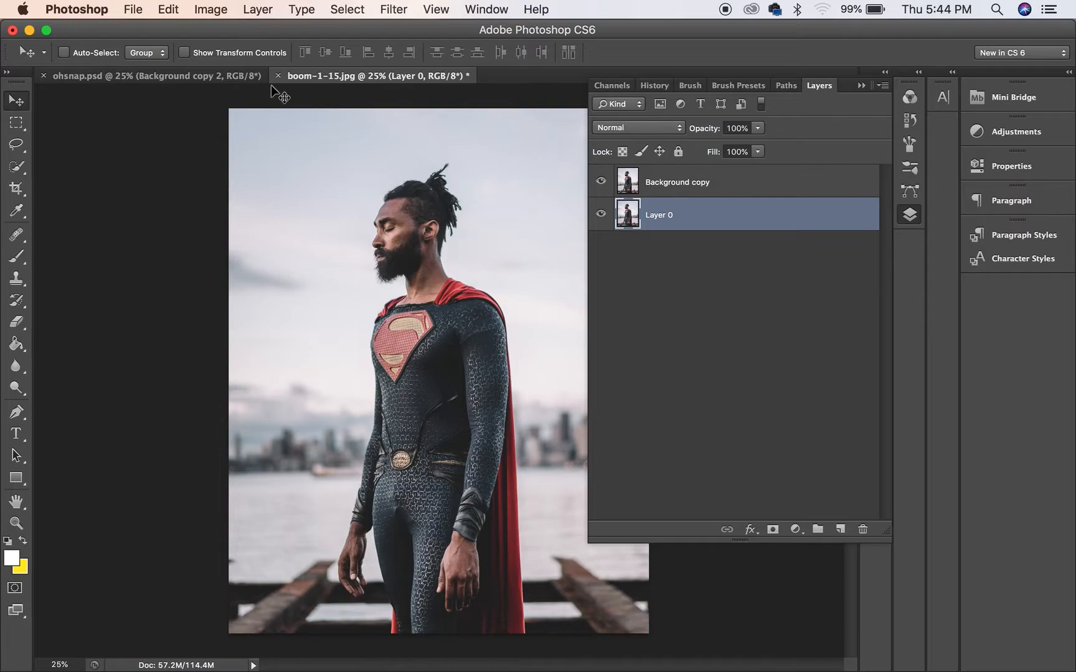
Examine the finished dispersion effect in ohsnap.psd, then return to boom-1-15.jpg with its layers shown
click(252, 76)
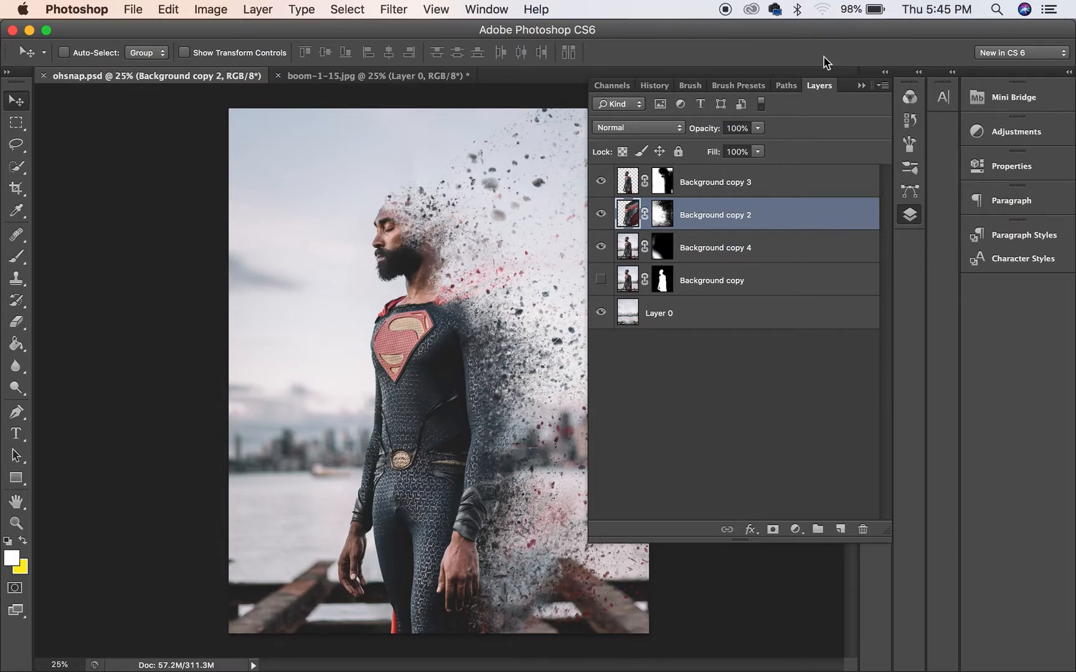
double_click(863, 88)
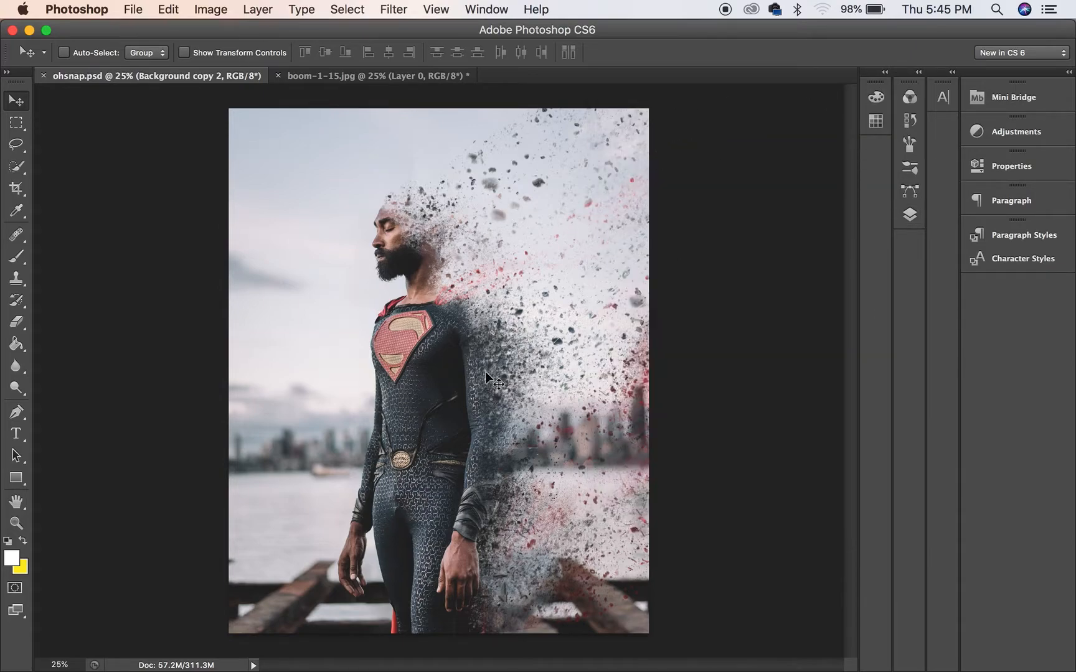
click(446, 76)
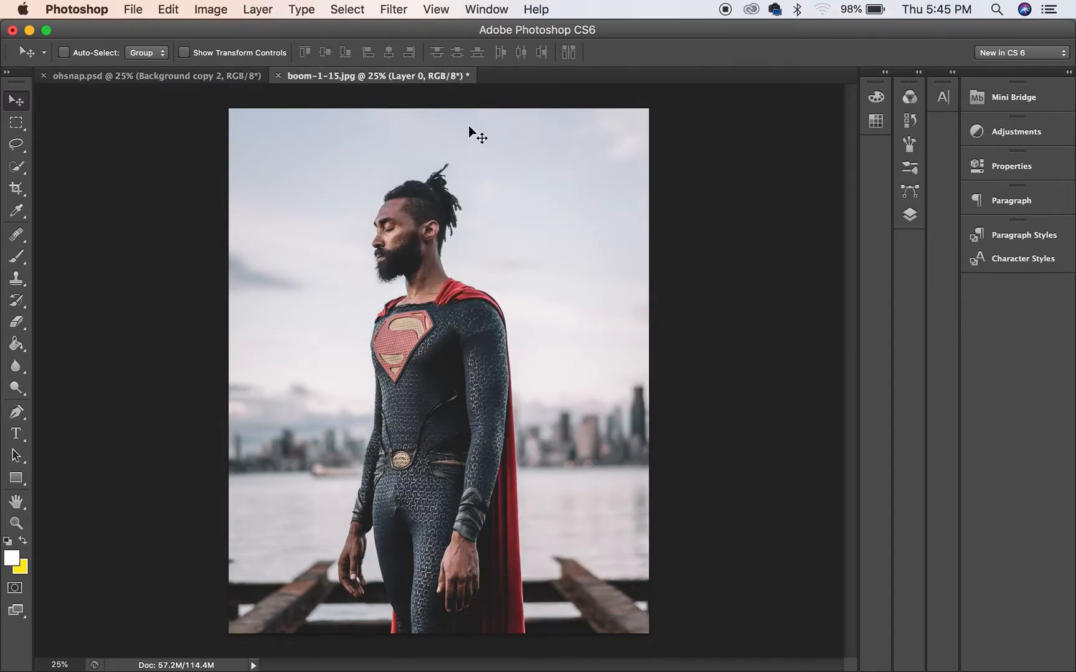
click(907, 218)
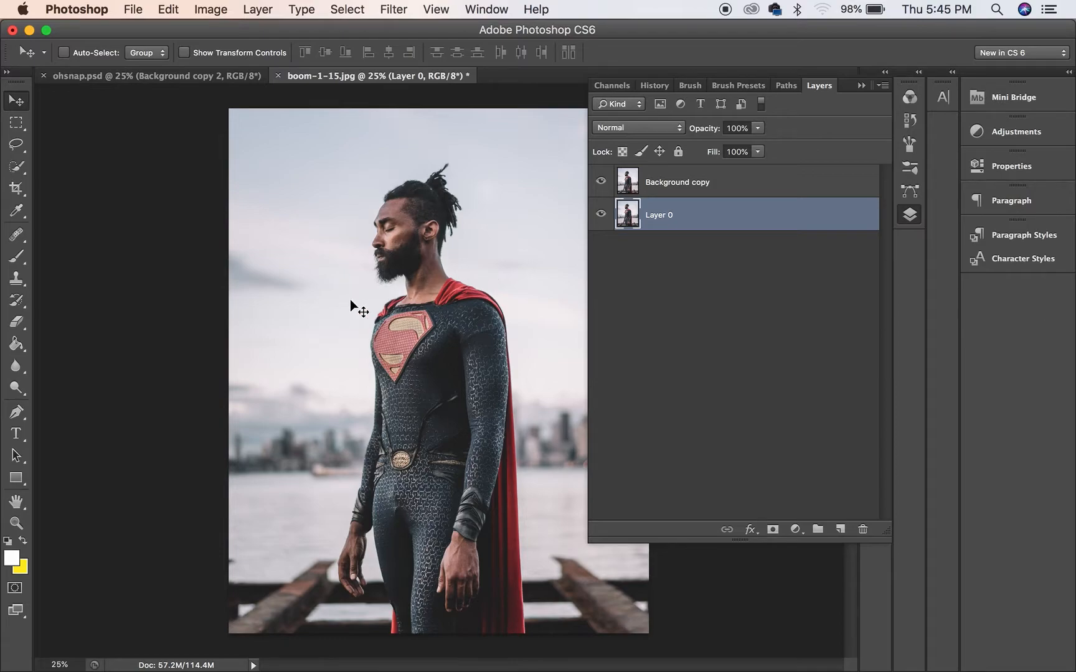
Draw a loose Lasso selection around the man and cape on Layer 0, reaching the image's lower edge
click(17, 145)
click(91, 142)
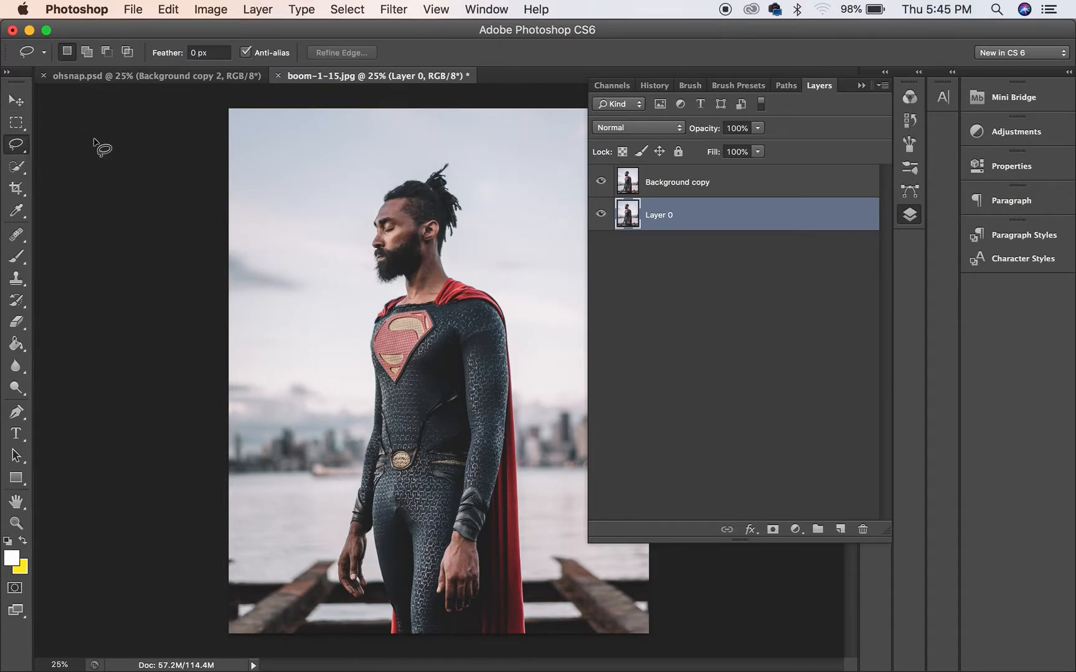
mouse_move(381, 629)
mouse_down()
mouse_move(326, 583)
mouse_move(361, 414)
mouse_move(363, 318)
mouse_move(377, 293)
mouse_move(365, 243)
mouse_move(379, 179)
mouse_move(413, 148)
mouse_move(454, 152)
mouse_move(474, 217)
mouse_move(461, 251)
mouse_move(505, 289)
mouse_move(537, 373)
mouse_move(552, 598)
mouse_move(544, 653)
mouse_up()
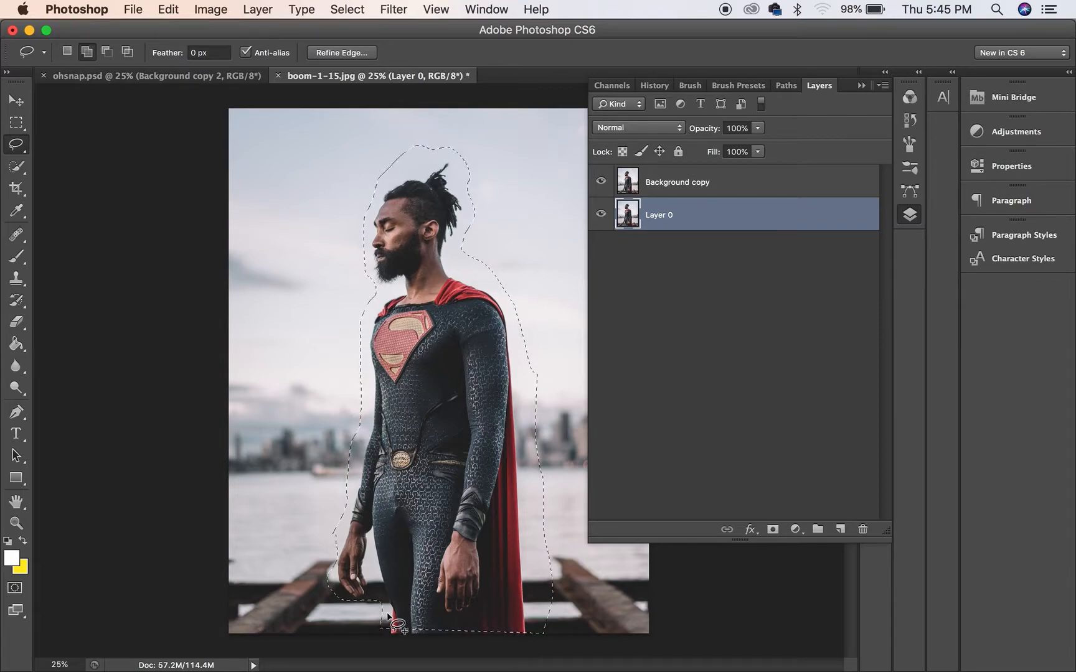
mouse_move(380, 630)
mouse_down()
mouse_move(381, 657)
mouse_move(454, 662)
mouse_move(556, 639)
mouse_up()
Fill the selected area of Layer 0 using Content-Aware, Normal mode and 100% opacity
right_click(468, 507)
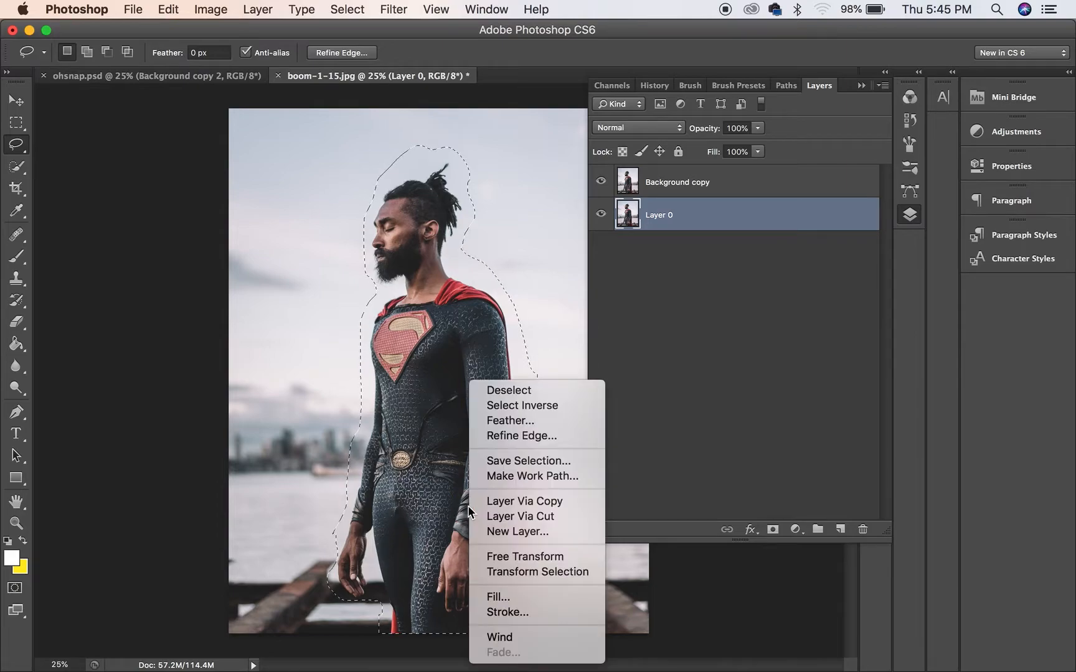
click(508, 599)
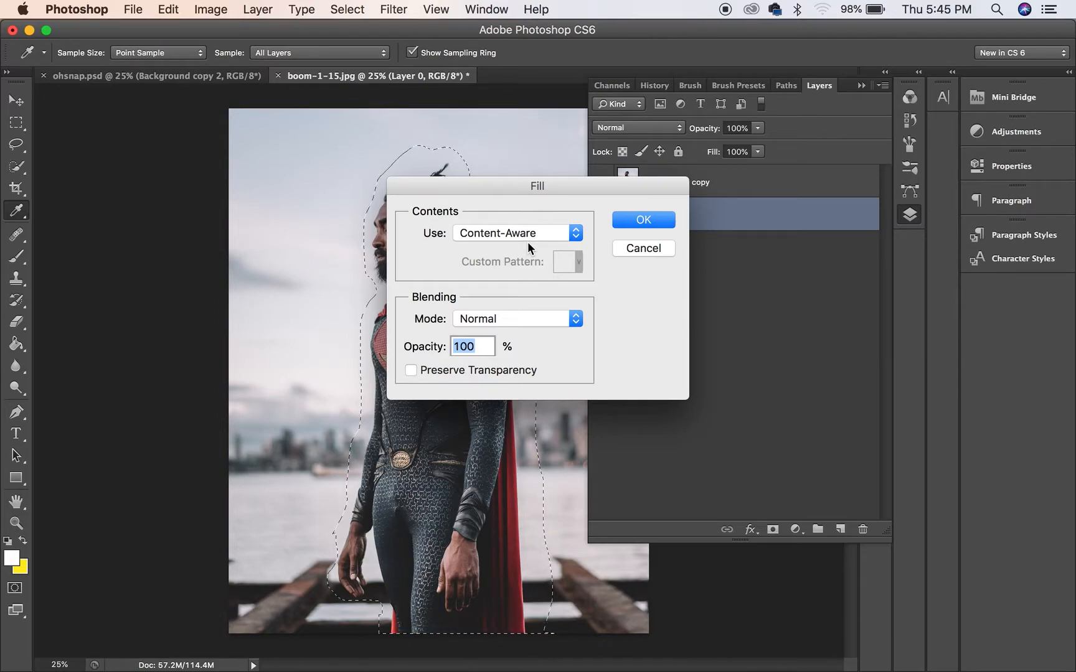
click(624, 219)
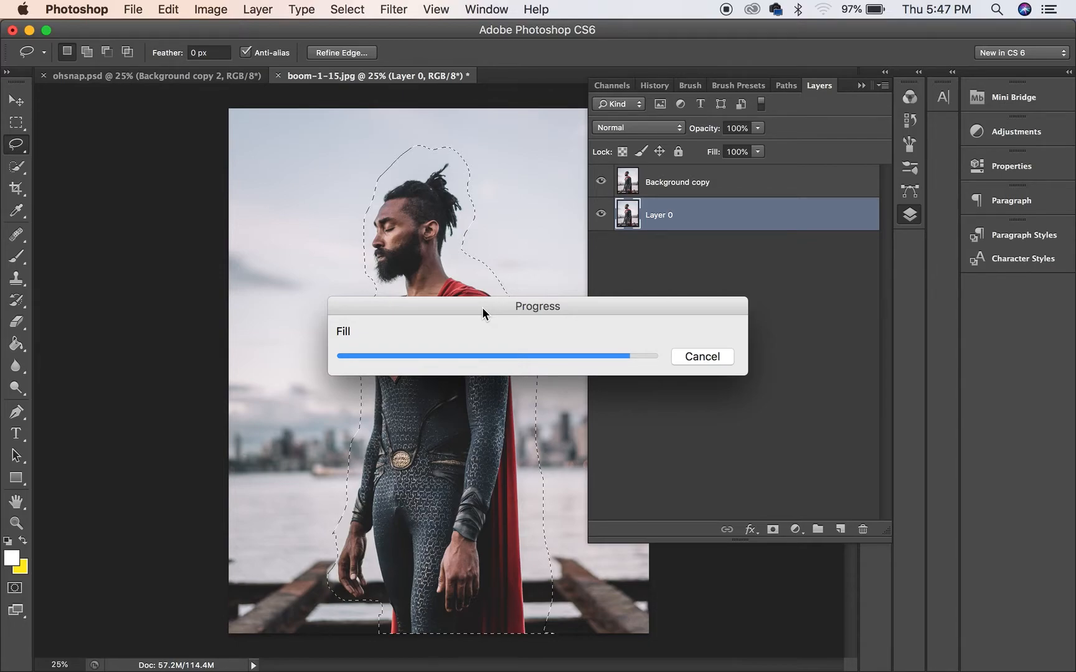
Toggle the visibility of the Background copy layer to examine the filled background on Layer 0 underneath
click(594, 181)
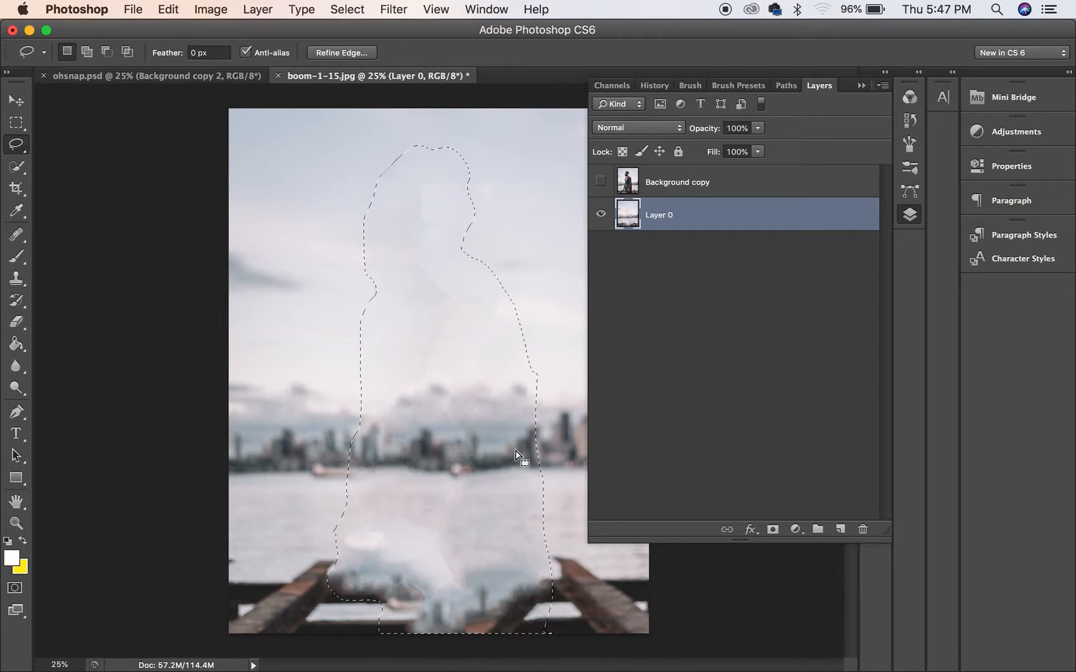
key(super+minus)
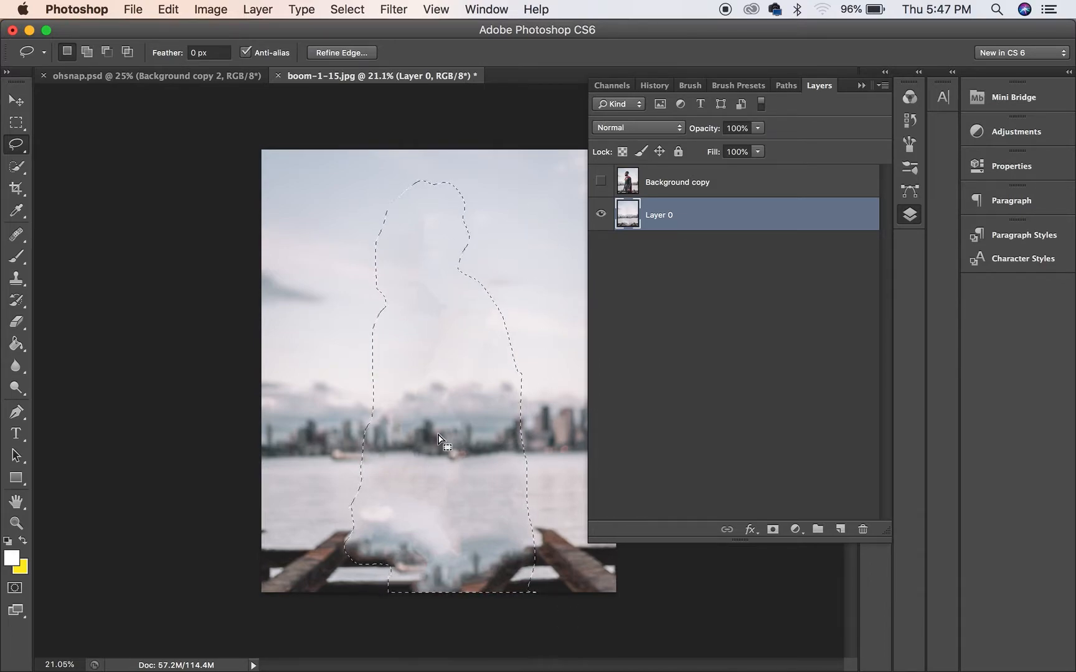
click(600, 180)
key(super+equal)
key(super+equal)
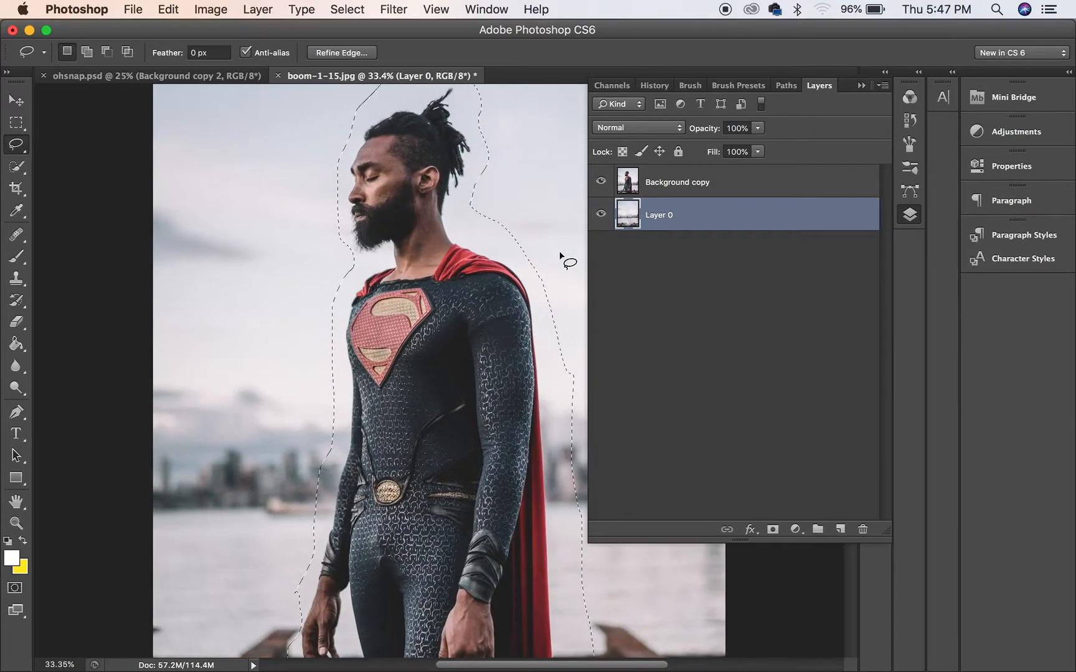
click(600, 182)
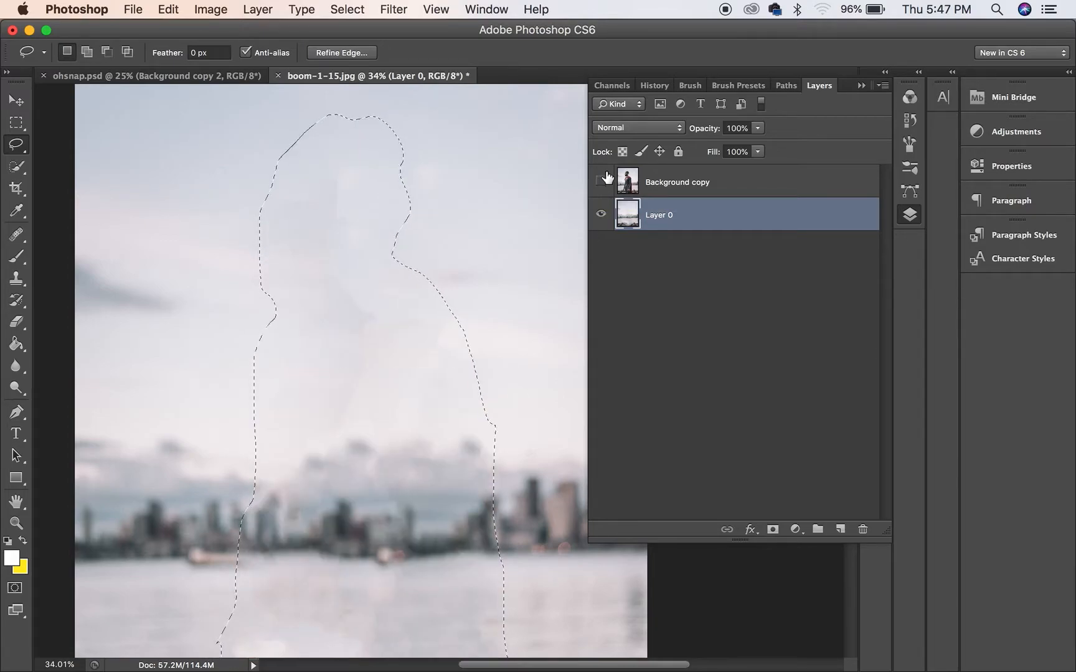
click(601, 181)
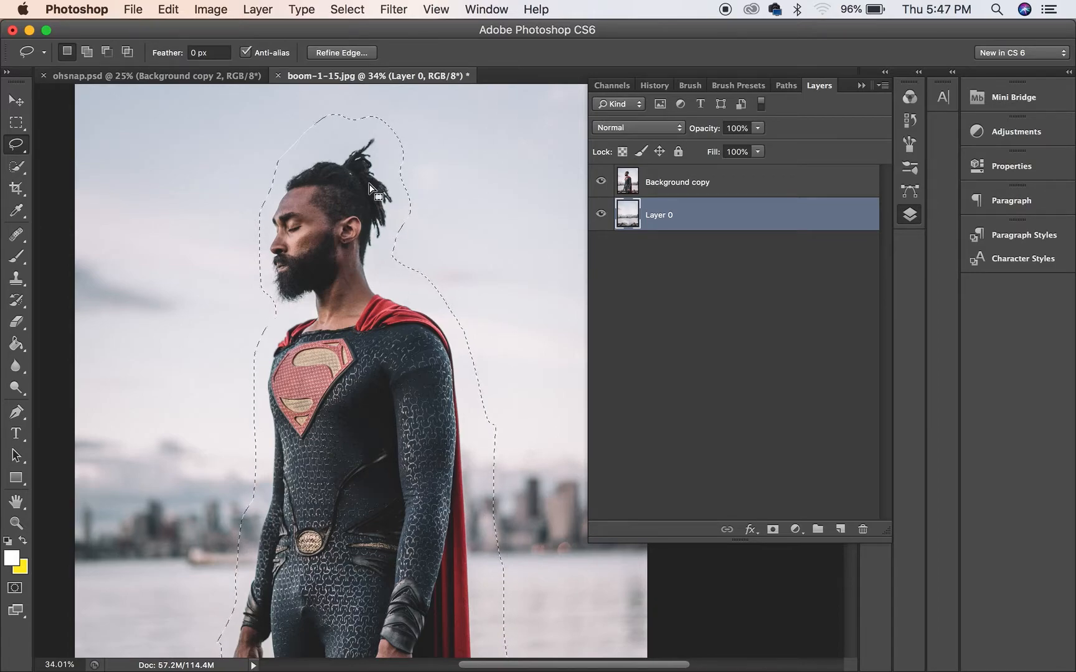
Make Background copy the active layer and clear the lasso selection around the man
click(694, 182)
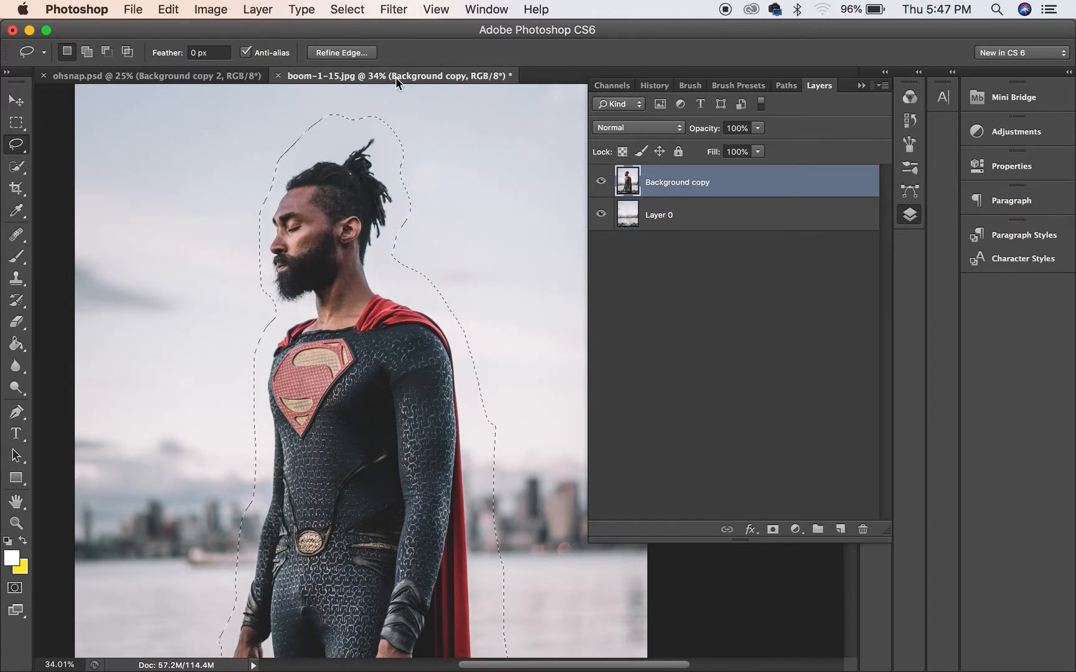
key(super+alt+r)
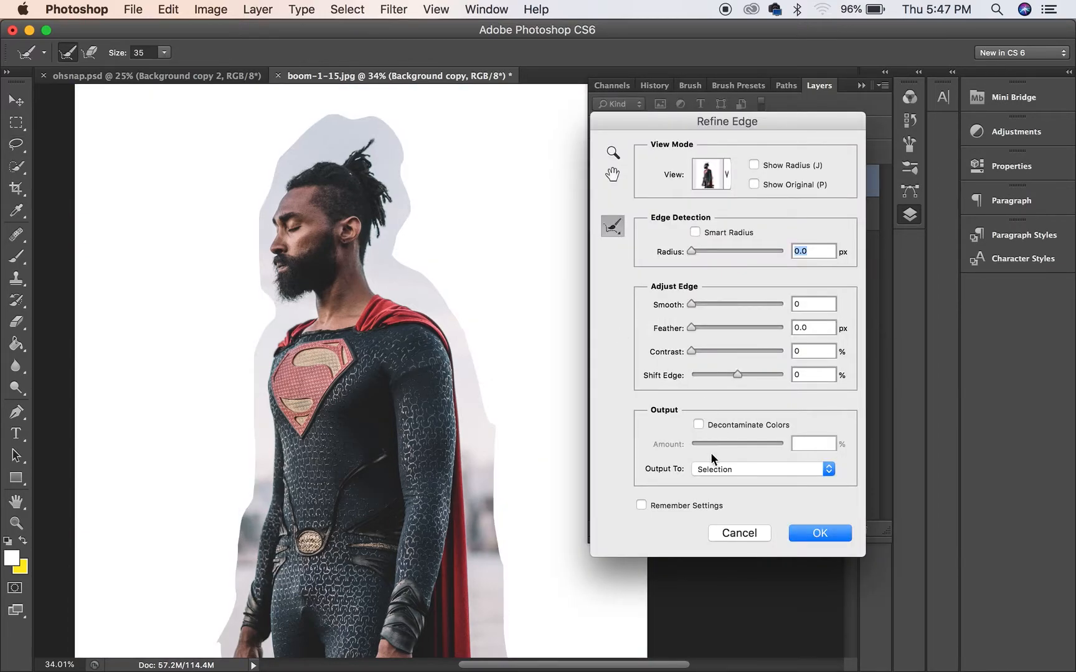
click(728, 533)
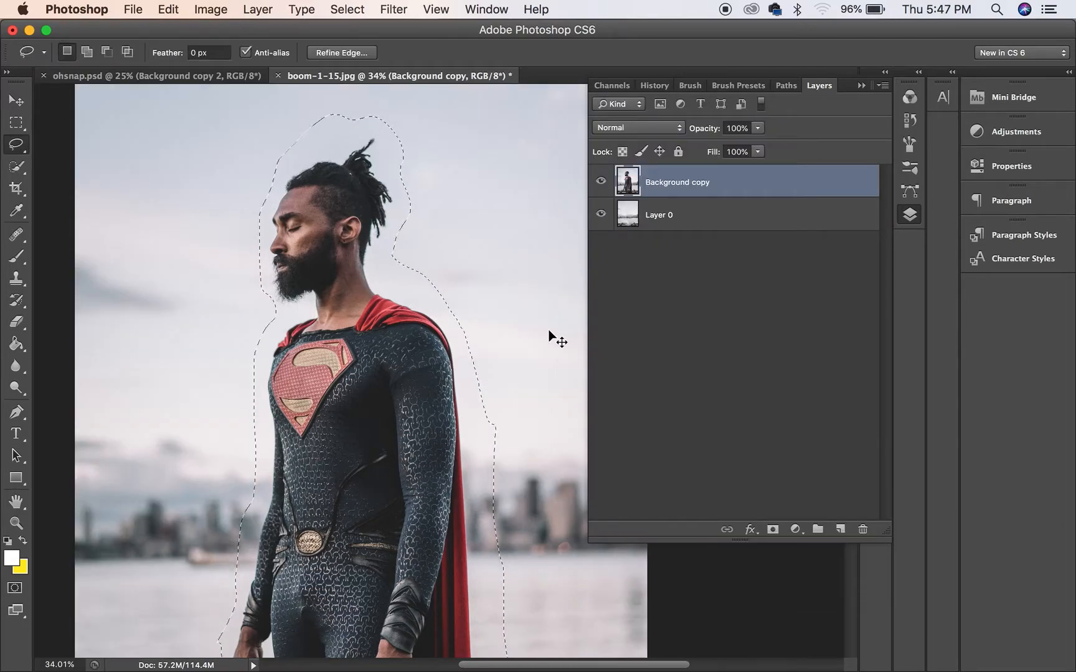
key(super+d)
Select the man's head, torso and upper cape on Background copy with the Quick Selection tool
key(w)
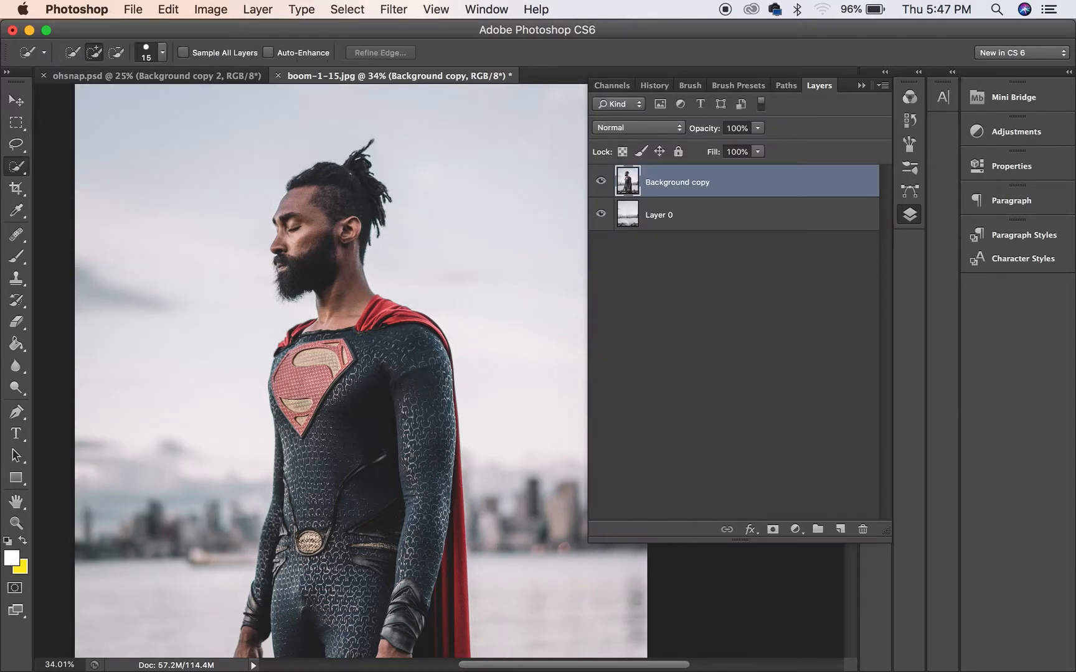
click(16, 168)
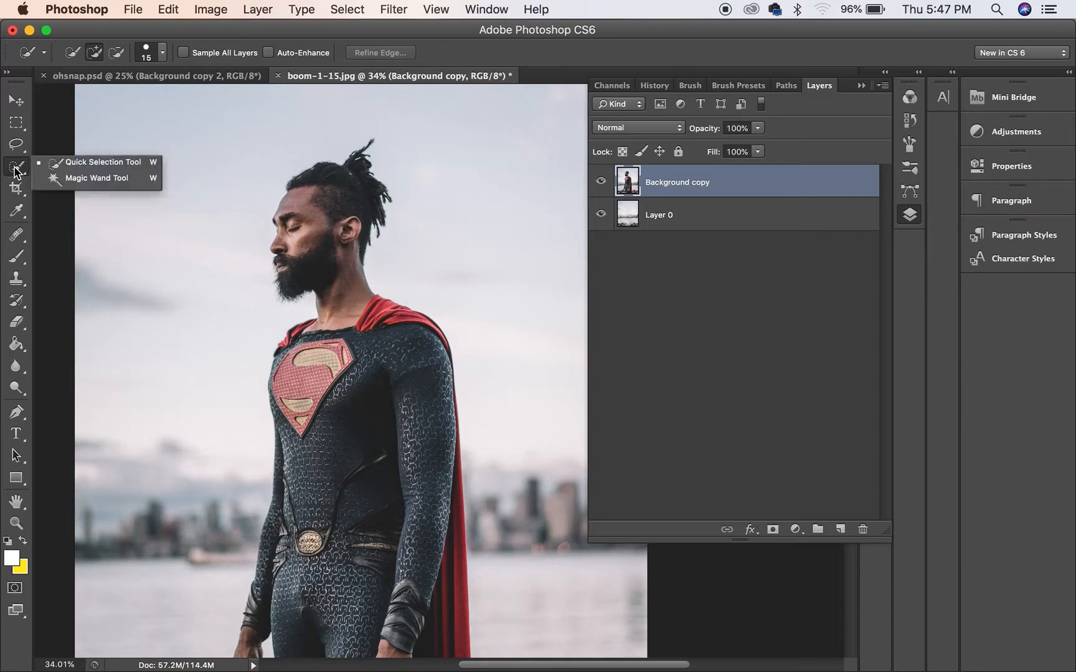
click(61, 165)
mouse_move(303, 262)
mouse_down()
mouse_move(339, 214)
mouse_move(321, 358)
mouse_move(367, 520)
mouse_up()
mouse_move(311, 540)
mouse_down()
mouse_move(445, 498)
mouse_move(398, 548)
mouse_move(410, 536)
mouse_up()
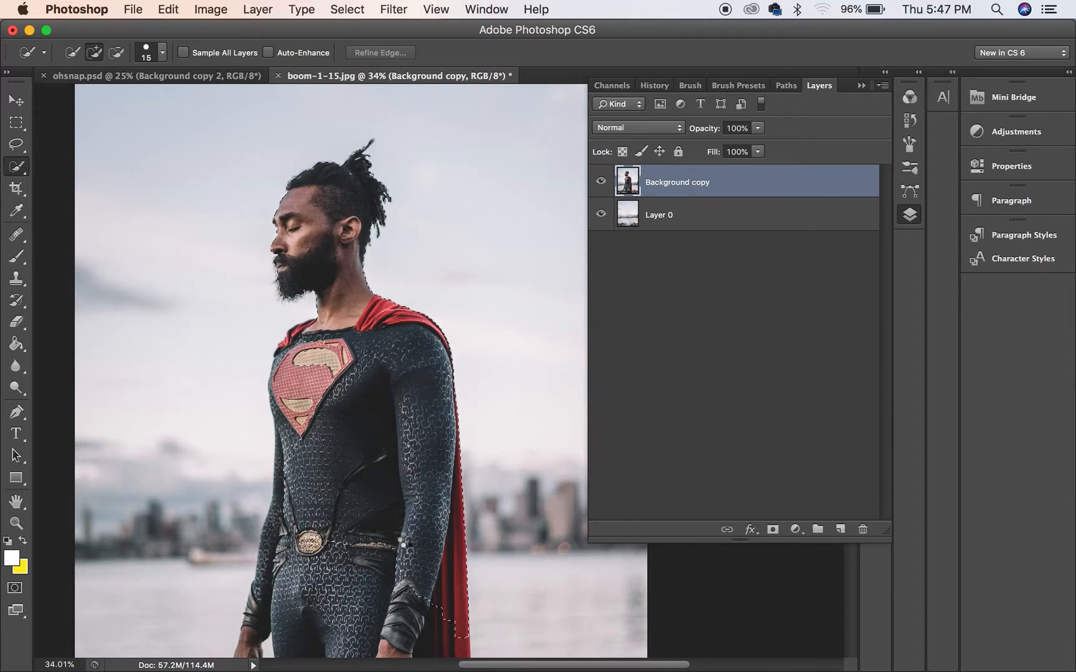
Extend the quick selection over the arm, hands, legs and the rest of the cape to the image's lower edge
scroll(370, 670, down, 5)
scroll(370, 670, left, 2)
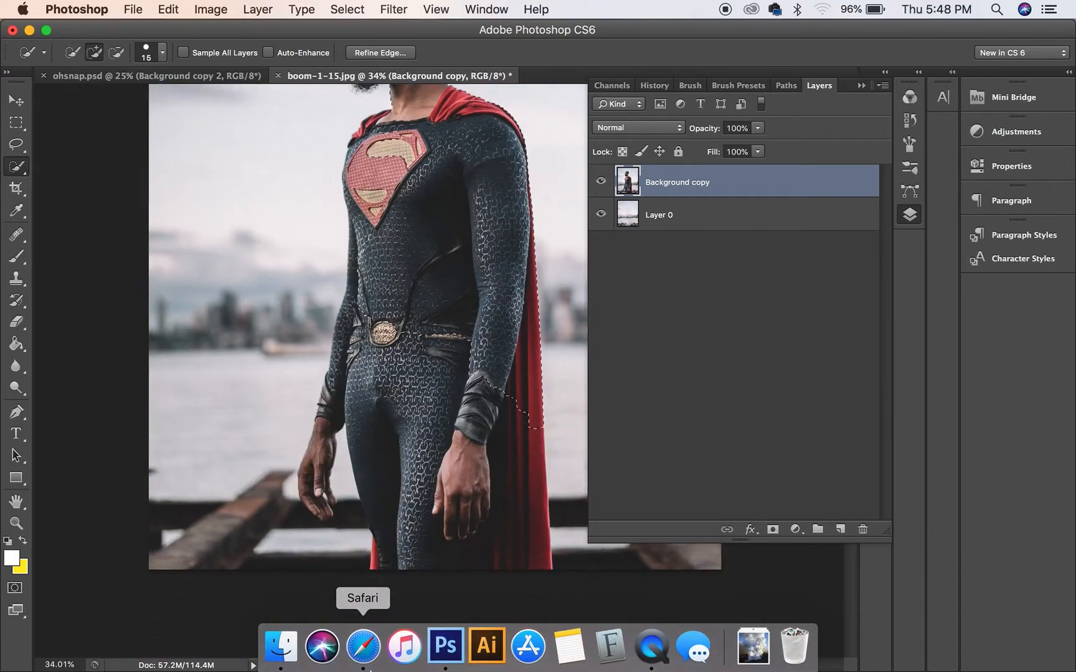
scroll(371, 670, down, 1)
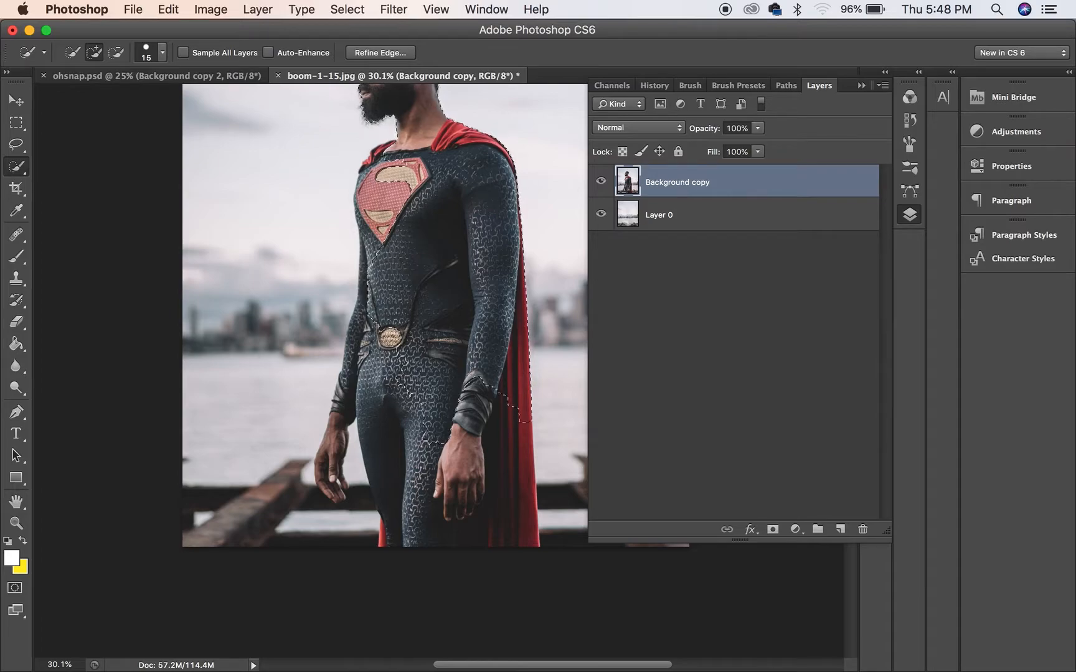
drag(366, 298, 372, 363)
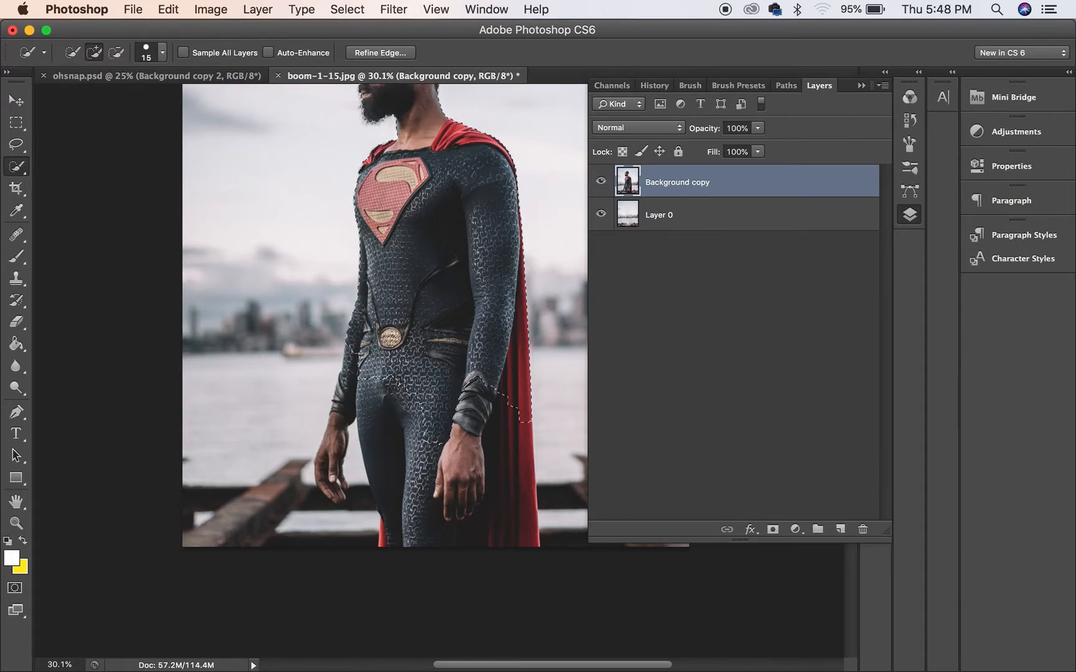
drag(348, 372, 337, 430)
click(386, 436)
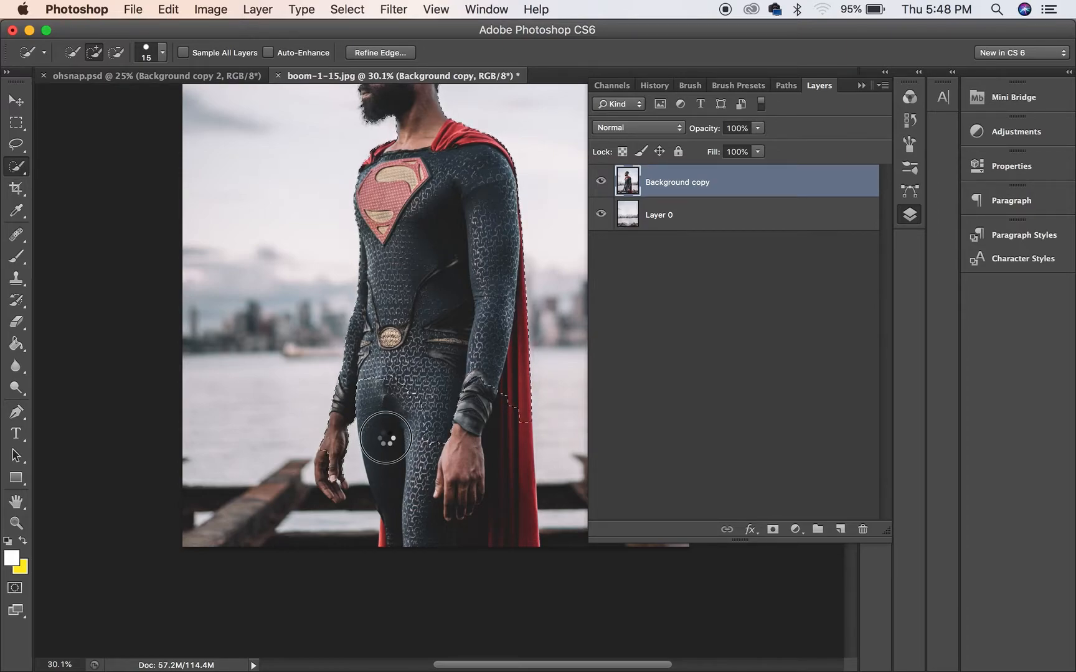
click(420, 456)
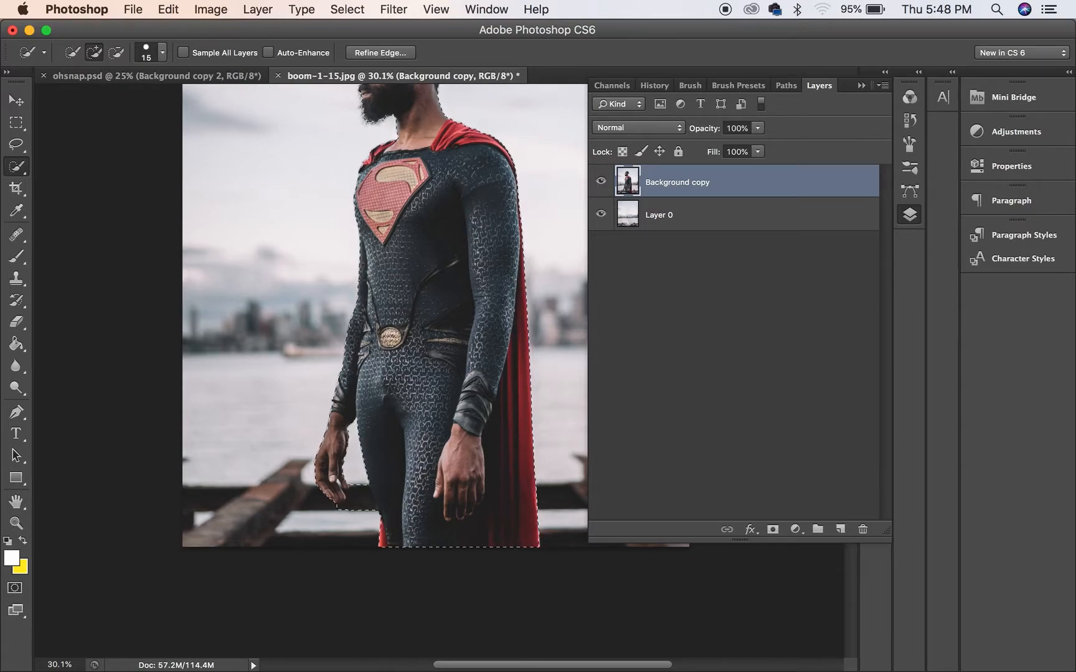
key(alt)
Refine the selection edge around the man's hair, bun, beard and neck with the Refine Edge brush
scroll(374, 373, up, 5)
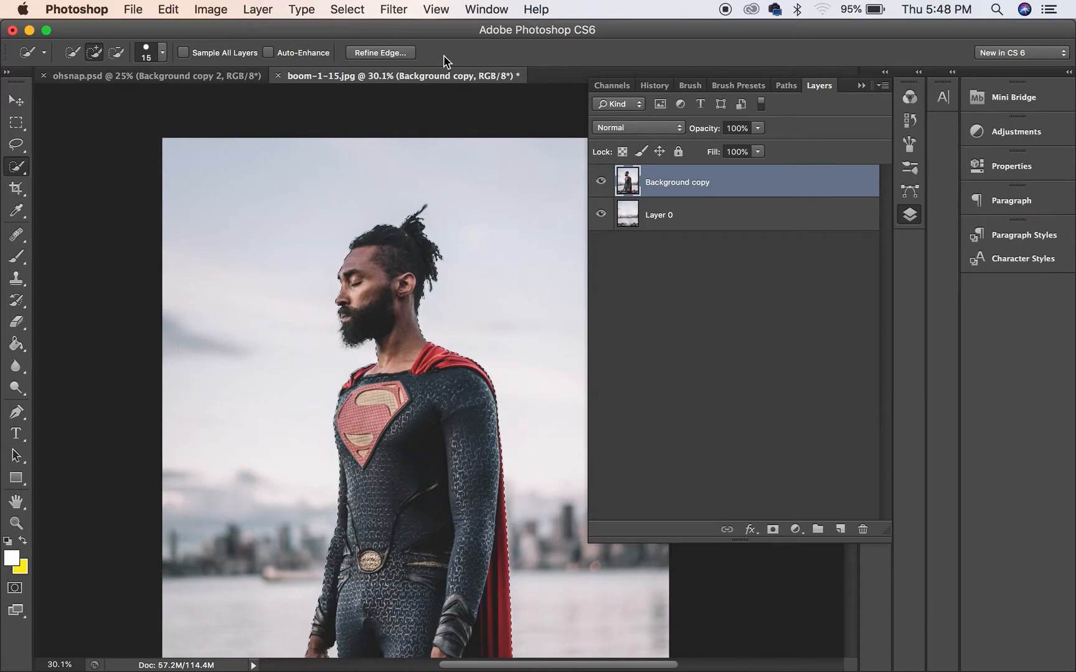
click(379, 53)
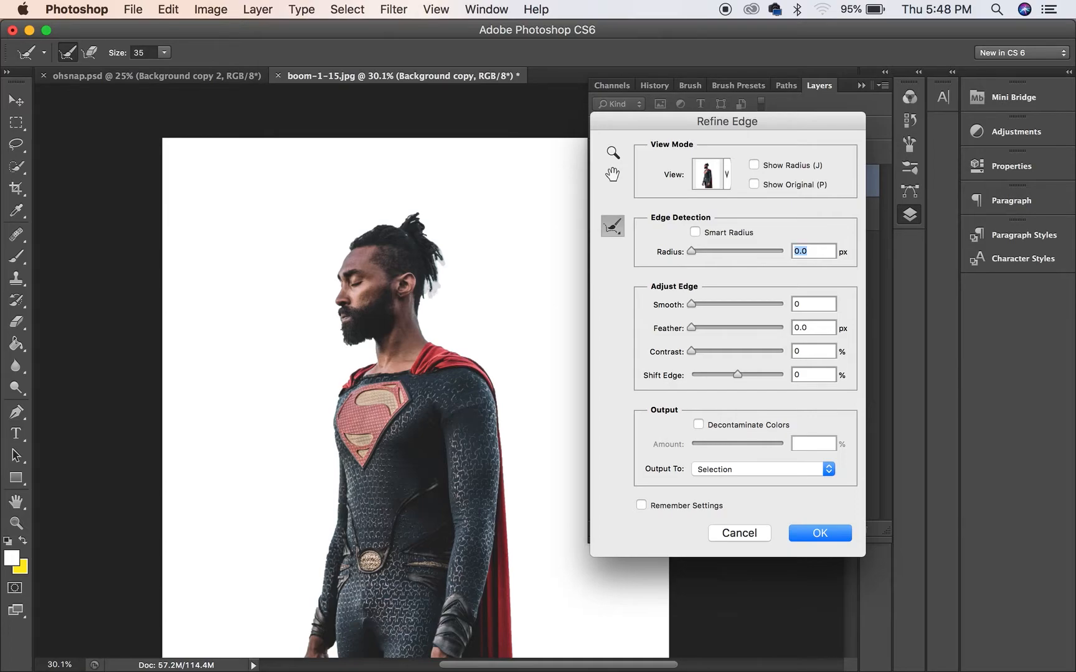
drag(436, 268, 424, 328)
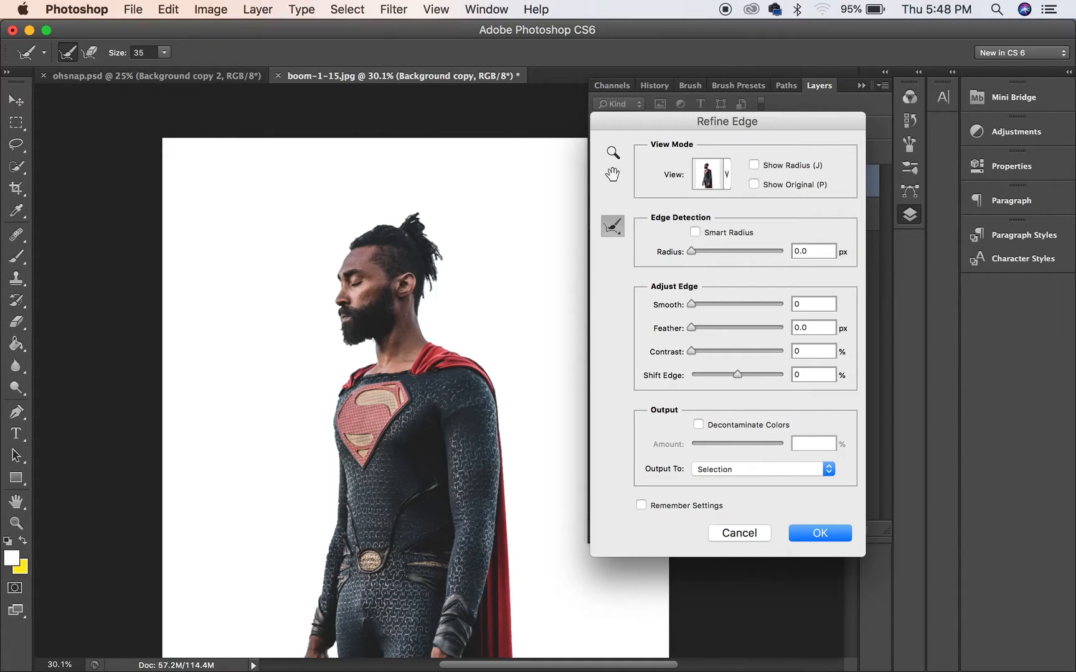
mouse_move(343, 339)
mouse_down()
mouse_move(364, 346)
mouse_move(339, 318)
mouse_move(352, 339)
mouse_move(373, 346)
mouse_up()
drag(403, 219, 362, 230)
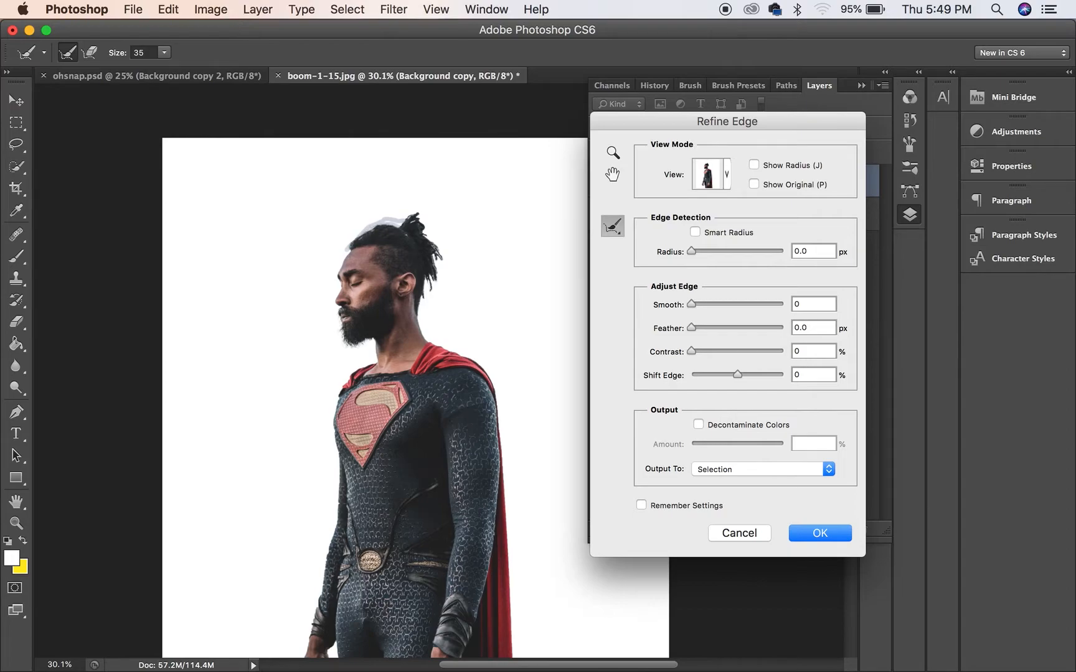
mouse_move(407, 217)
mouse_down()
mouse_move(427, 219)
mouse_move(428, 234)
mouse_move(432, 201)
mouse_up()
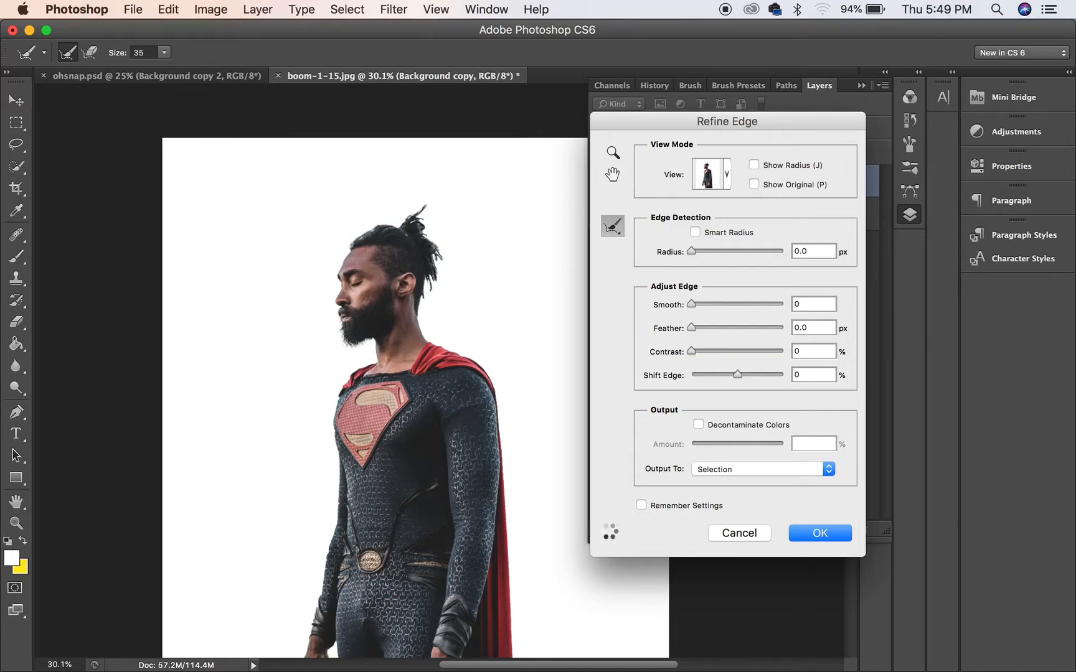
drag(349, 244, 375, 229)
mouse_move(423, 315)
mouse_down()
mouse_move(437, 270)
mouse_move(424, 196)
mouse_move(402, 225)
mouse_move(425, 195)
mouse_up()
Output the refined selection as a layer mask on Background copy and check the layer by toggling its visibility
click(725, 468)
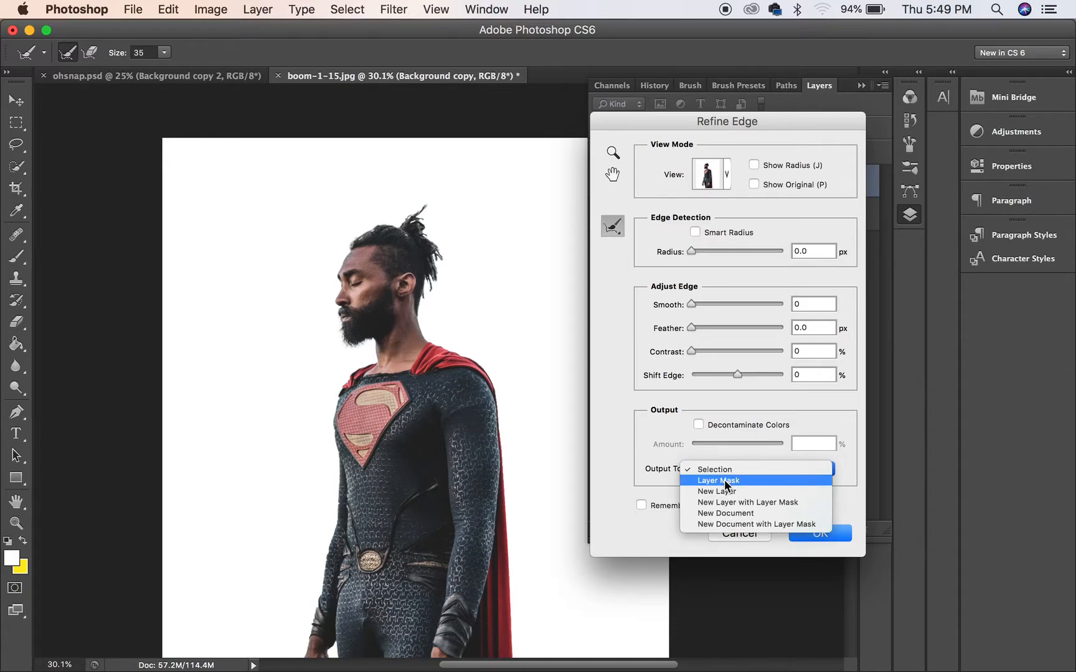
click(725, 480)
click(806, 529)
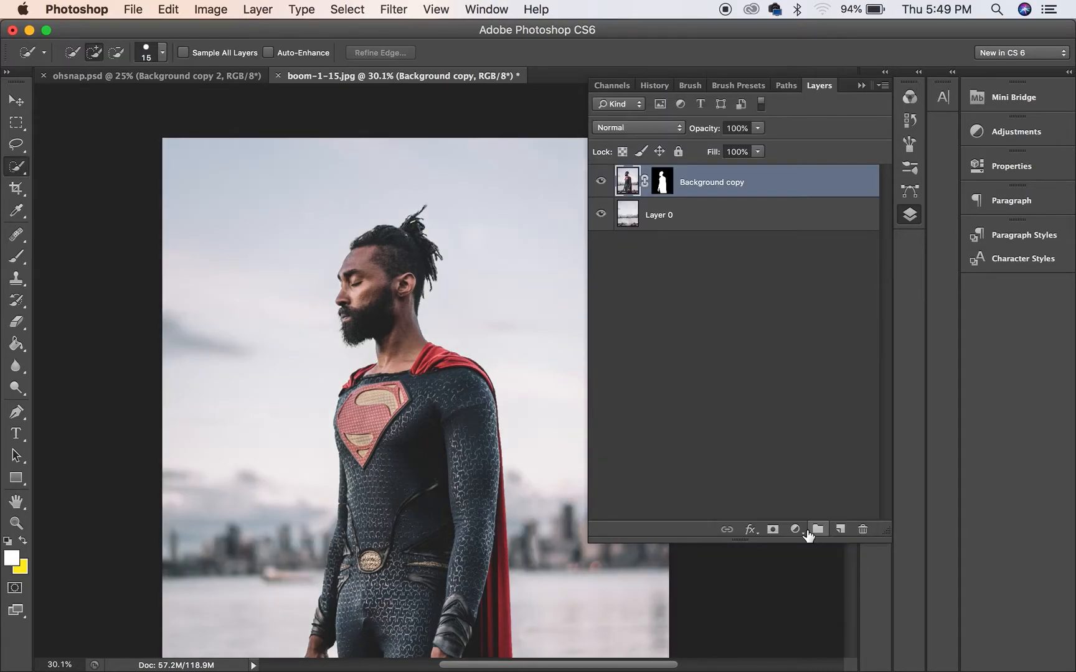
click(600, 181)
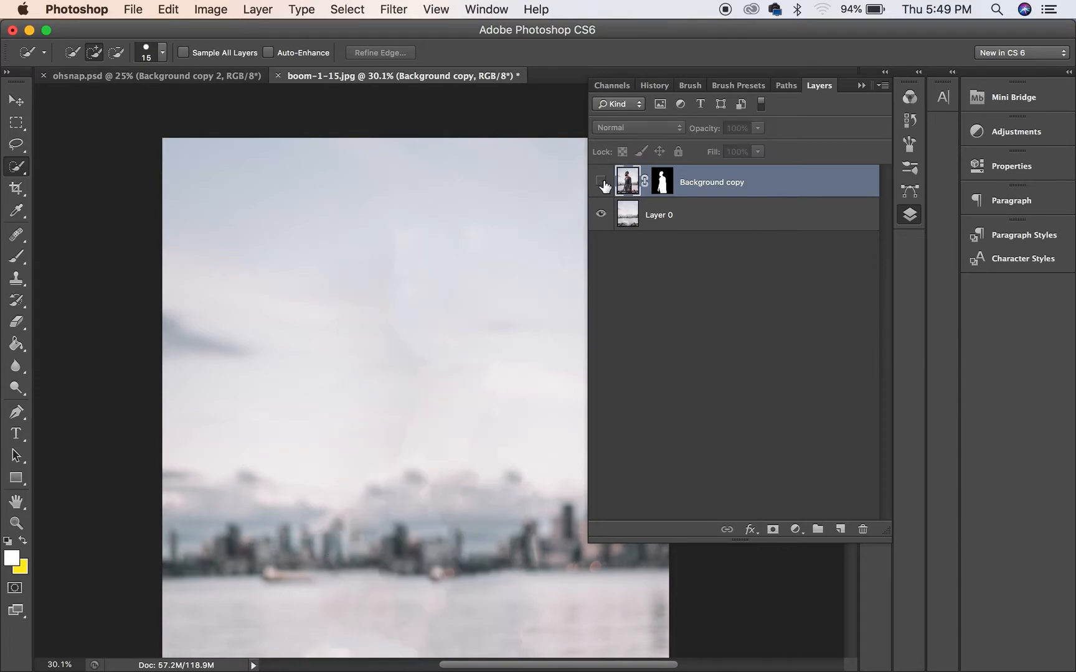
click(601, 182)
Duplicate the masked Background copy layer and apply the layer mask on the duplicate
drag(626, 181, 840, 529)
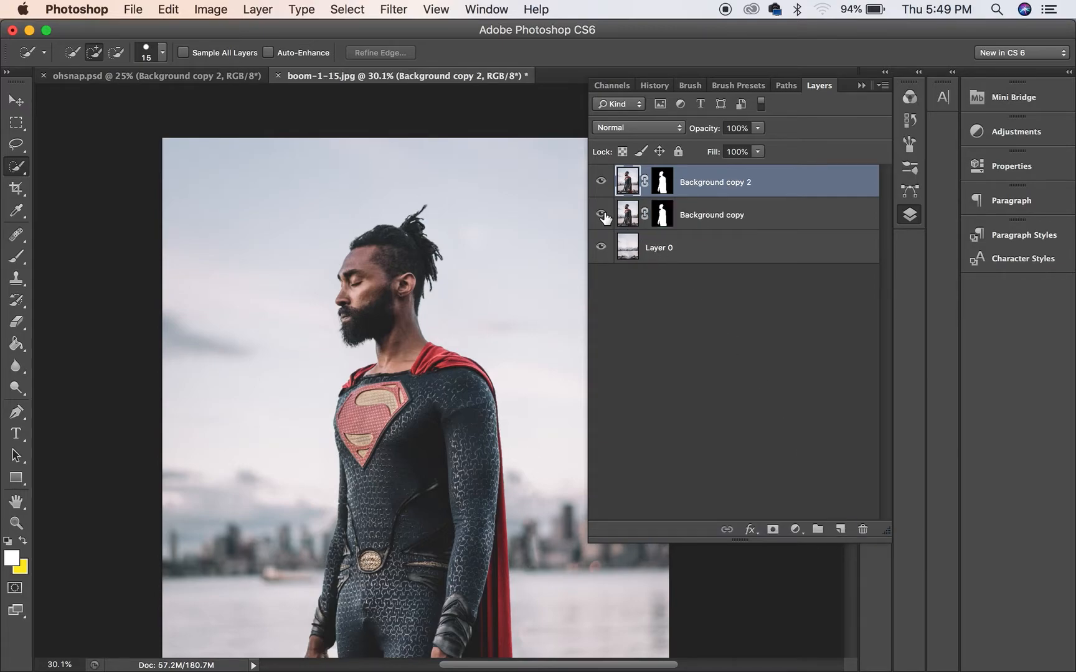
click(661, 184)
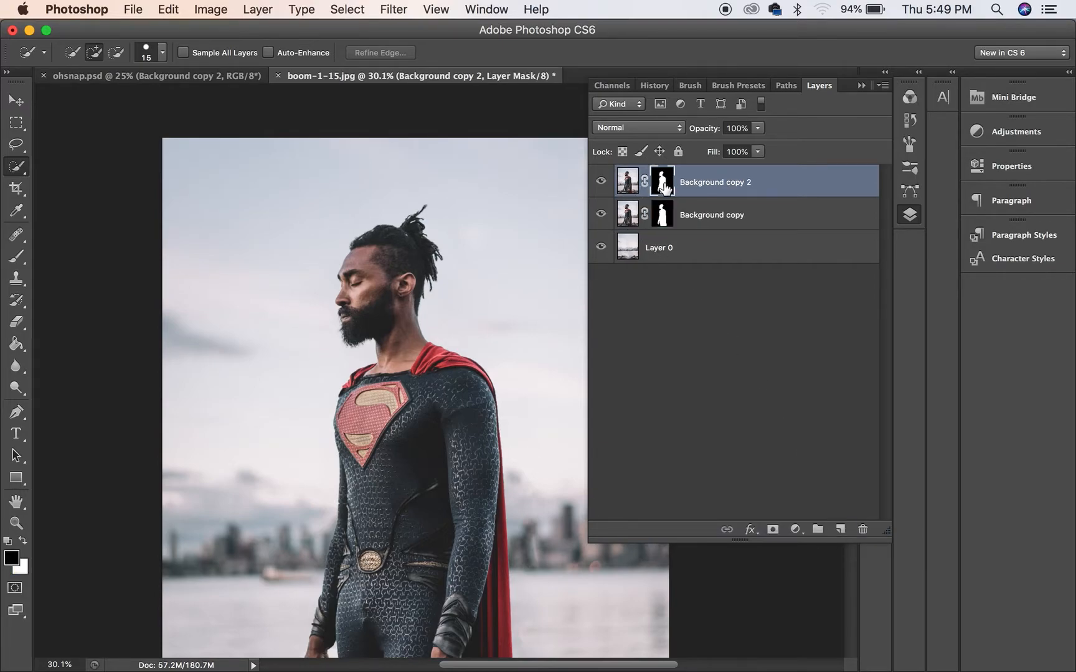
right_click(665, 184)
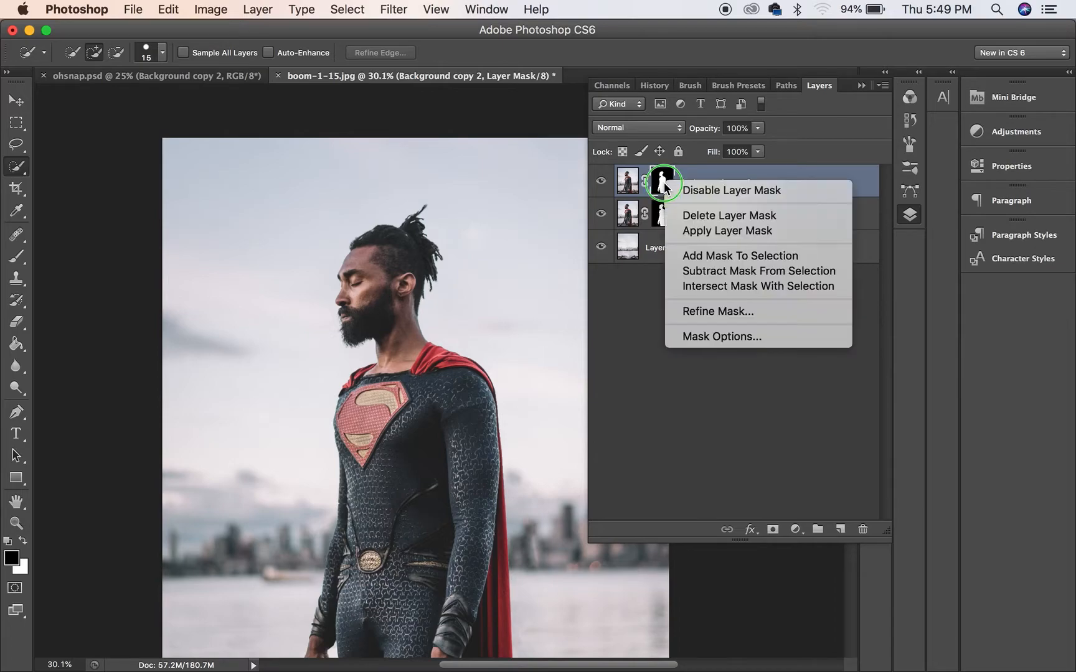
click(670, 230)
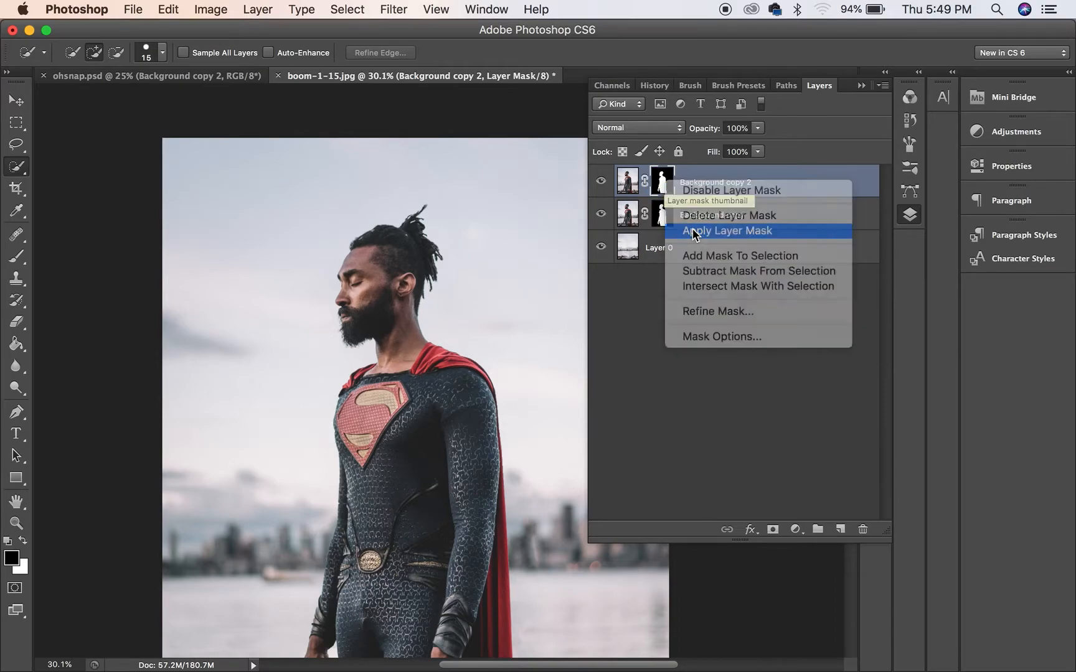
Hide Background copy and Layer 0 to examine the cut-out man on transparency, and show both layers again
click(601, 214)
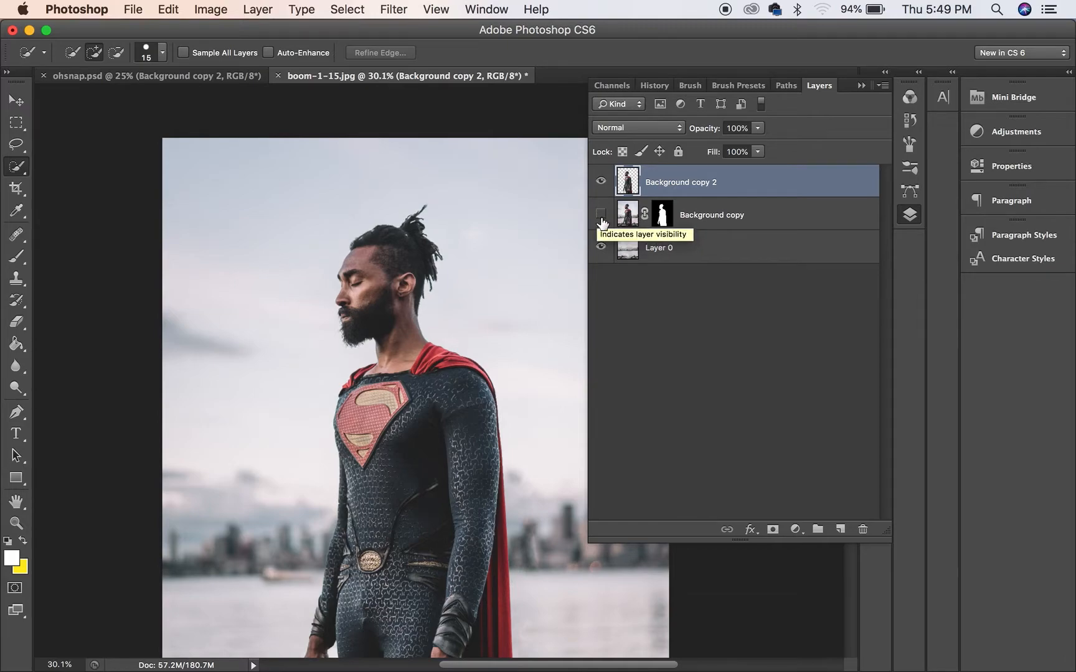
click(601, 248)
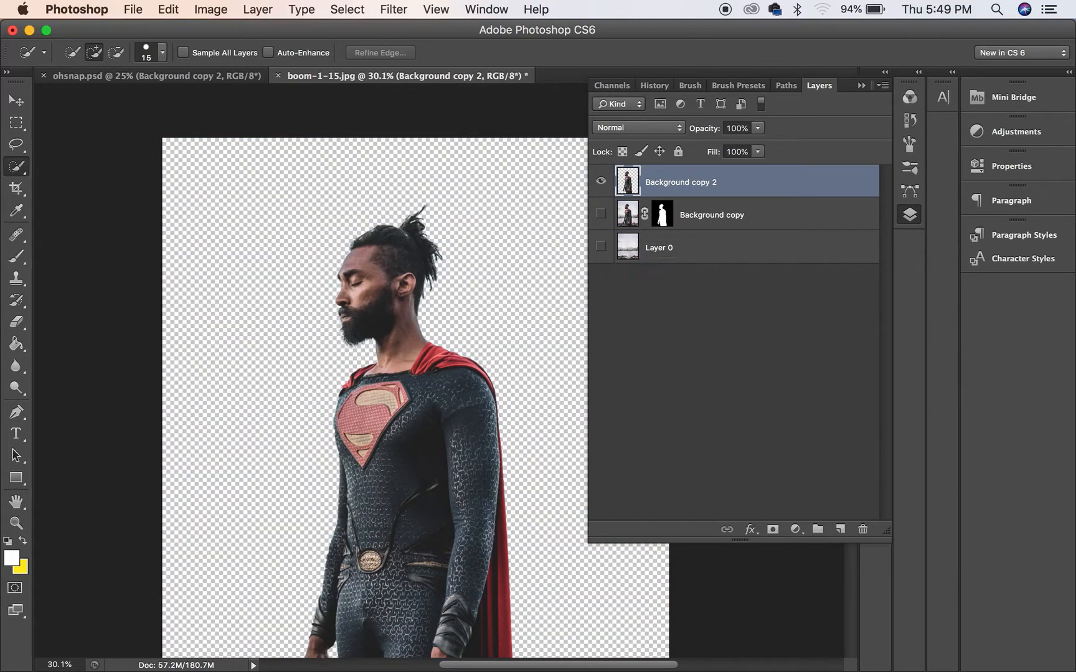
scroll(411, 373, down, 3)
scroll(439, 379, down, 1)
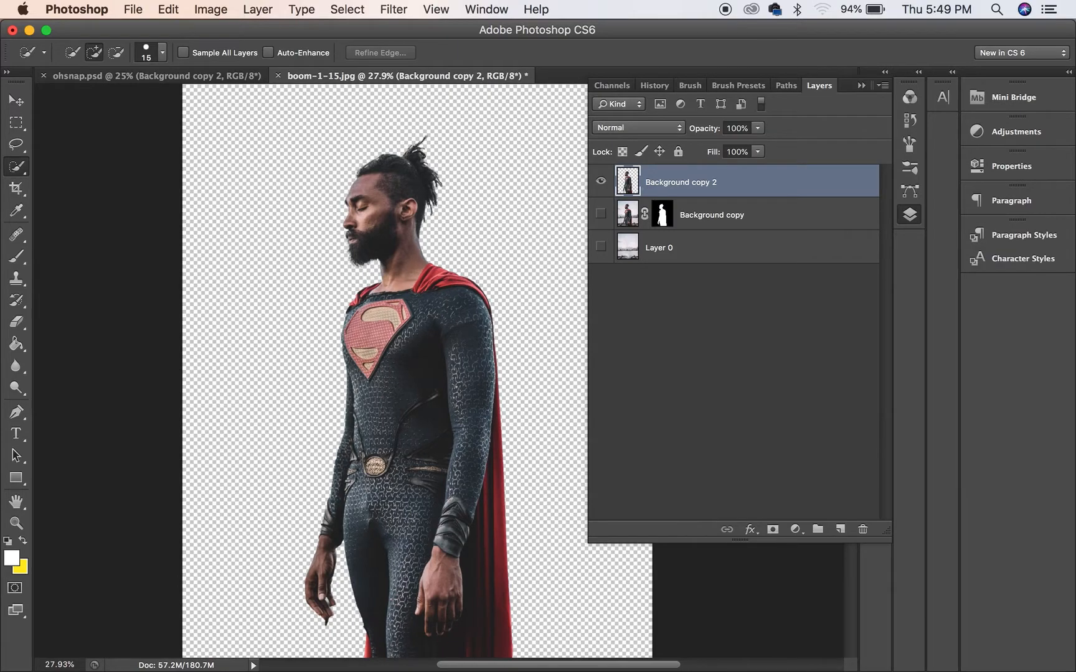
scroll(429, 268, down, 2)
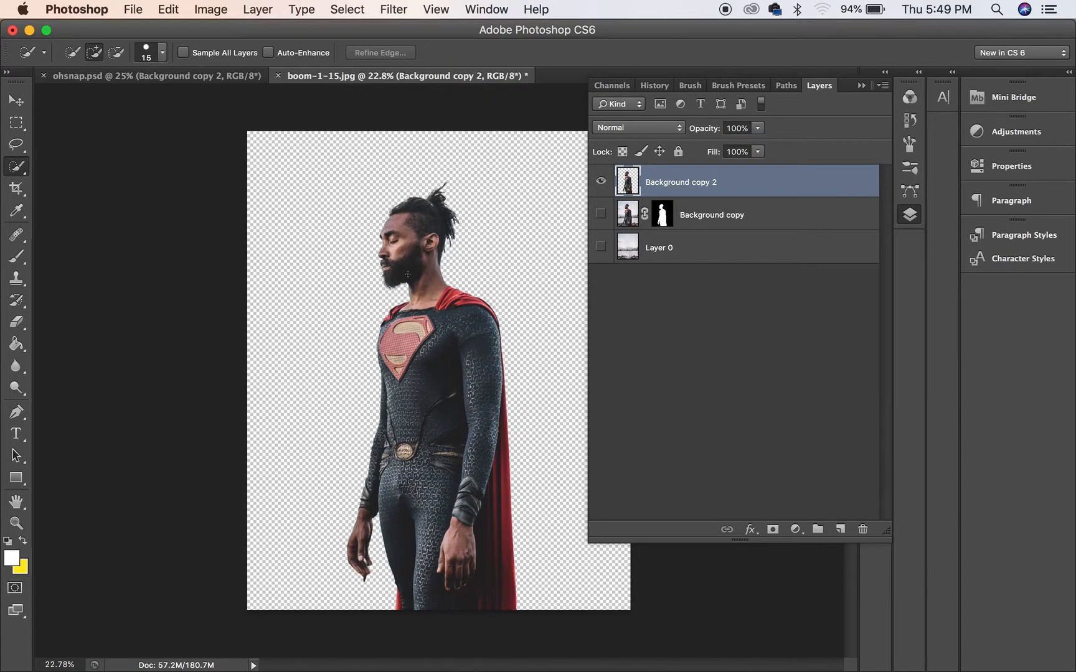
click(601, 246)
click(601, 214)
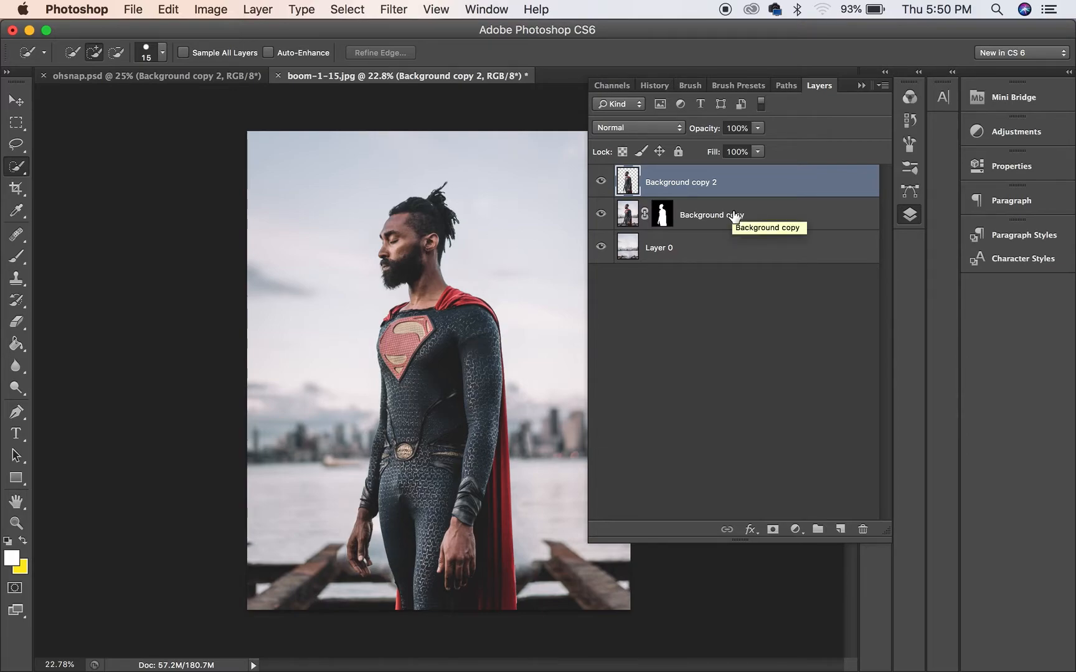
double_click(690, 214)
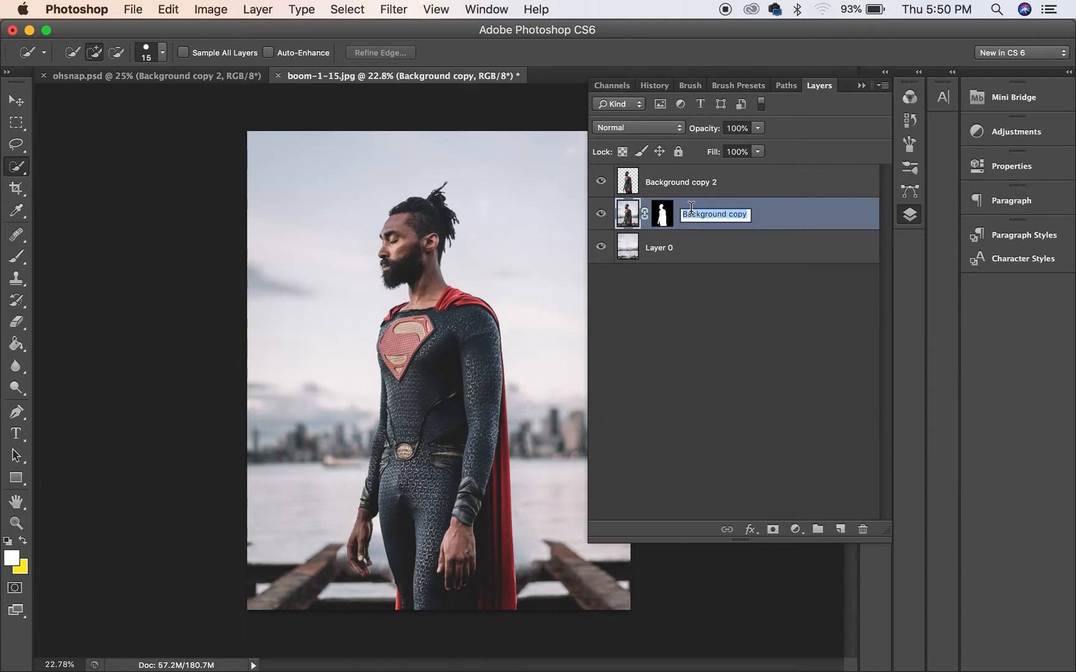
text(effex)
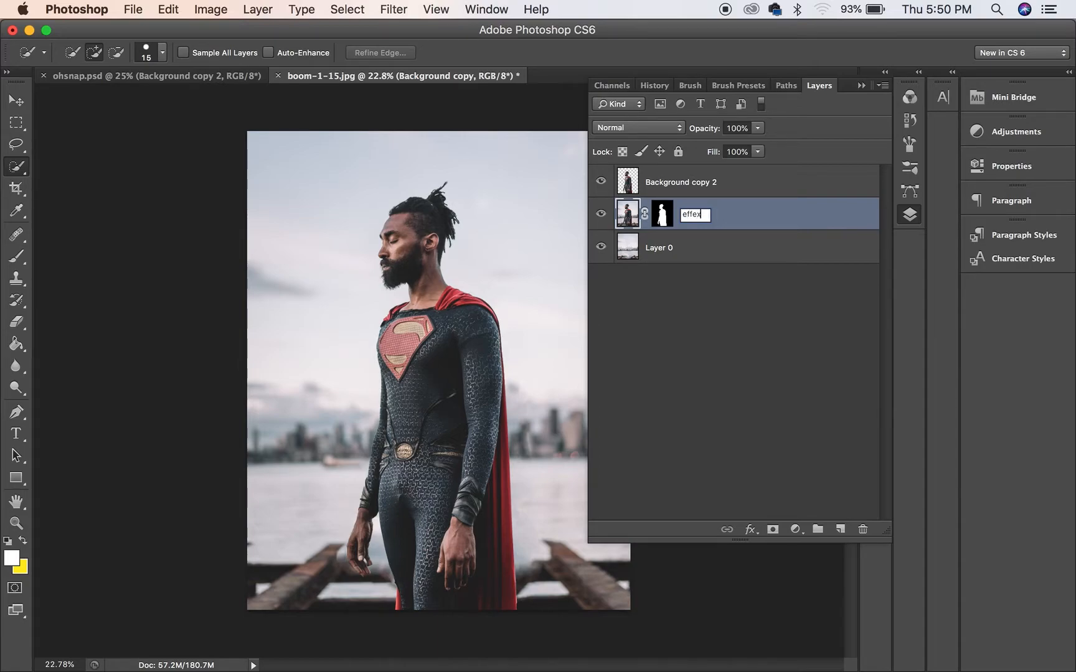
key(BackSpace)
text(ct)
click(678, 309)
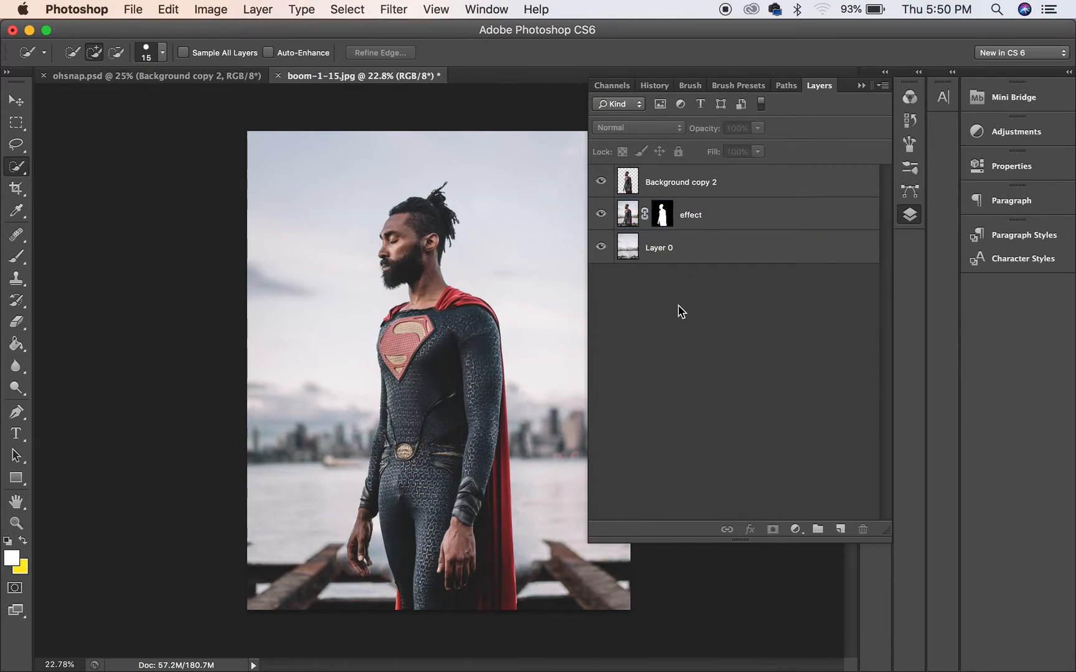
key(super+z)
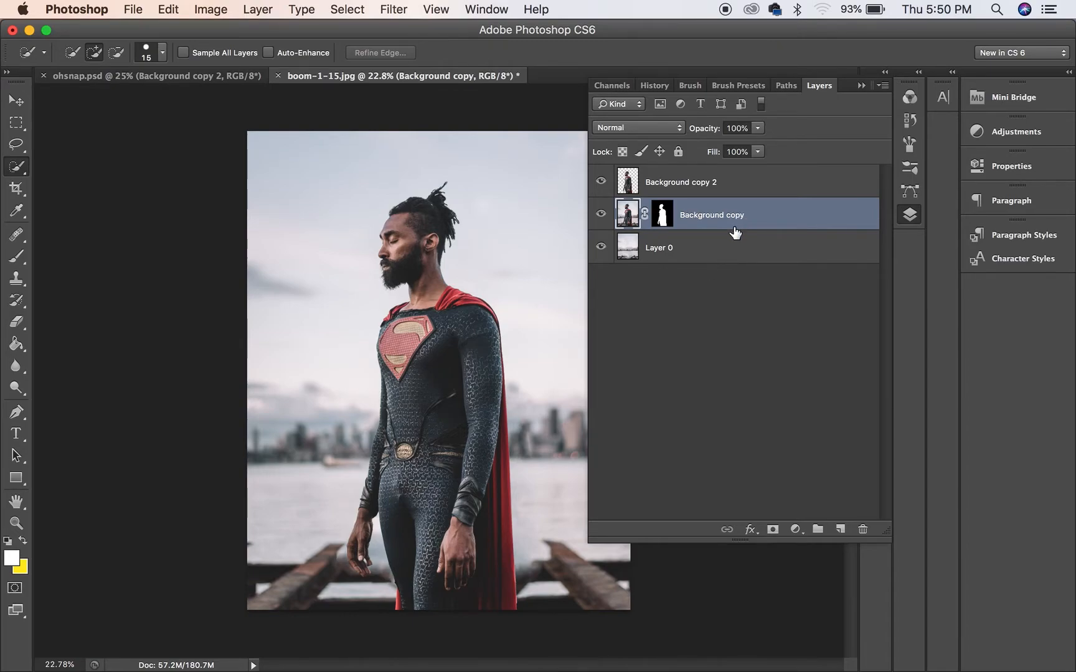
Duplicate the cut-out layer Background copy 2 and compare with the layer setup of the finished ohsnap.psd
click(722, 193)
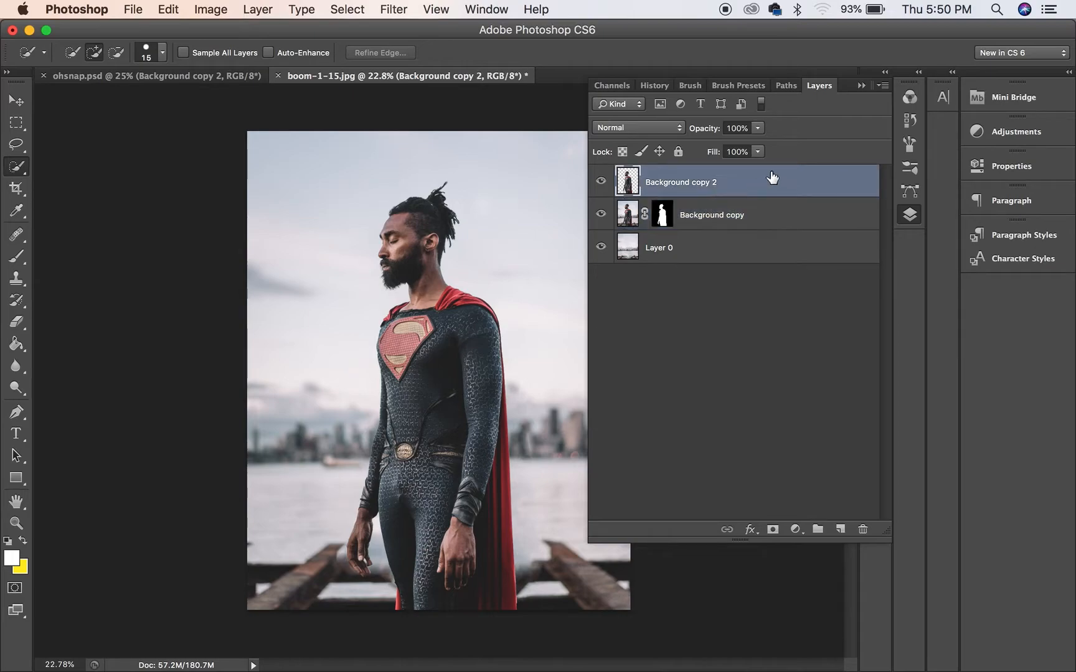
drag(772, 190, 840, 528)
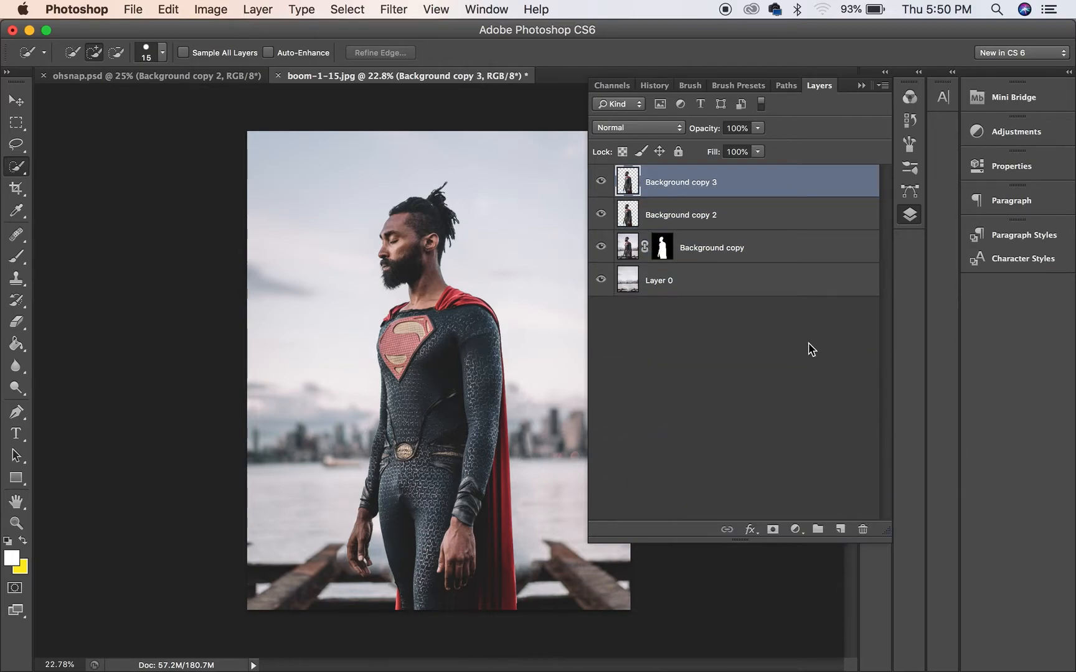
click(243, 78)
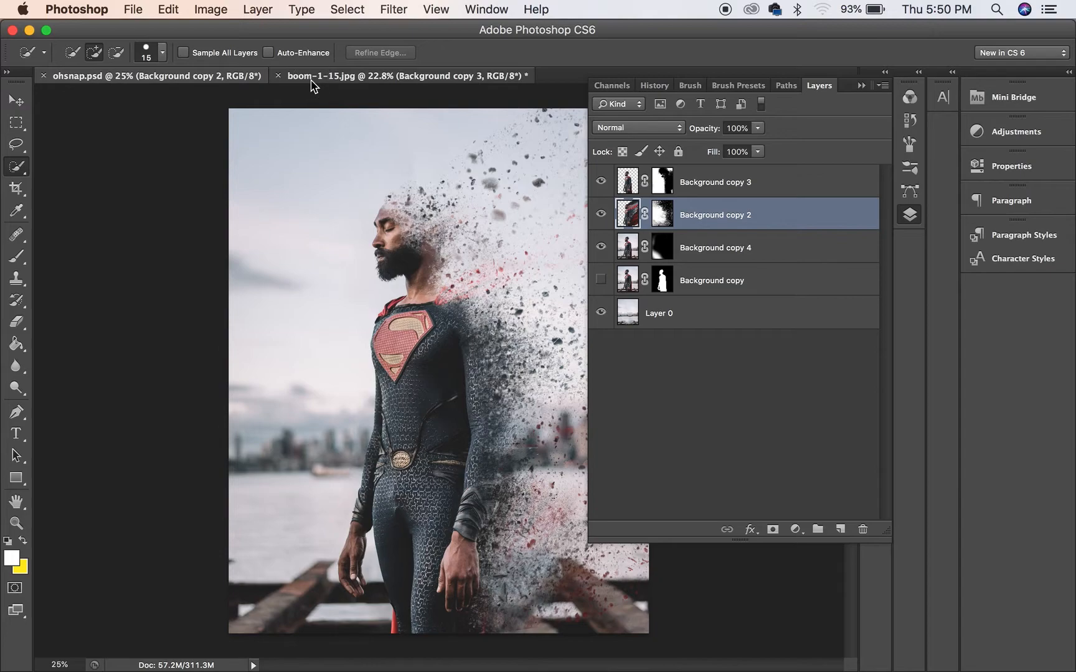
click(311, 79)
Rename Background copy 2 as "effect" and the topmost cut-out layer as "me"
double_click(674, 215)
text(effect)
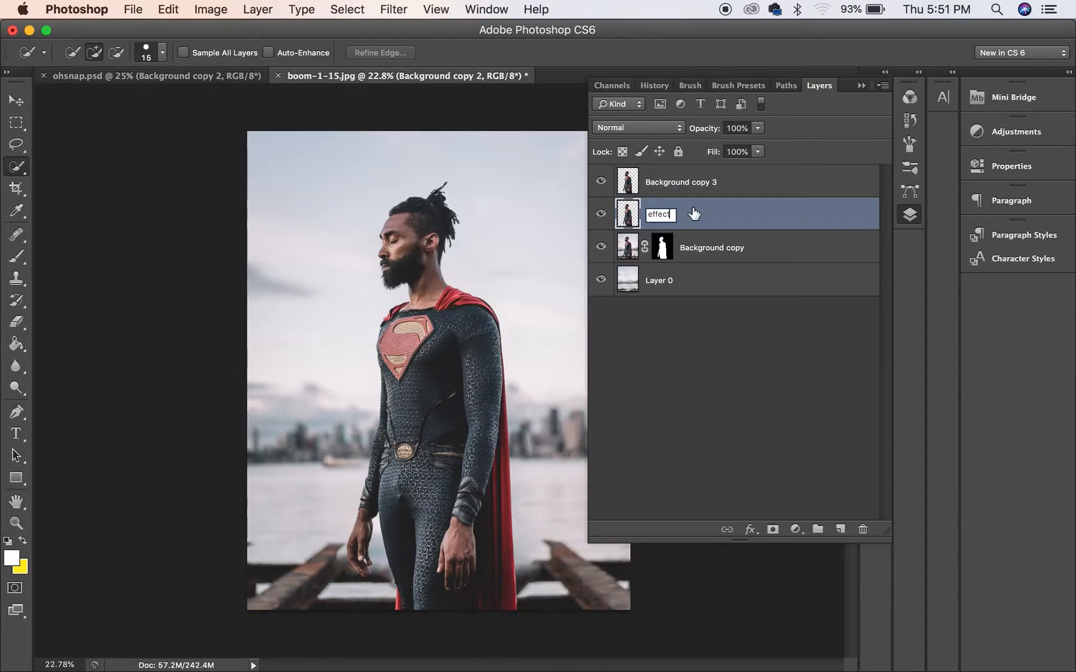
click(687, 184)
double_click(688, 184)
text(me)
click(717, 346)
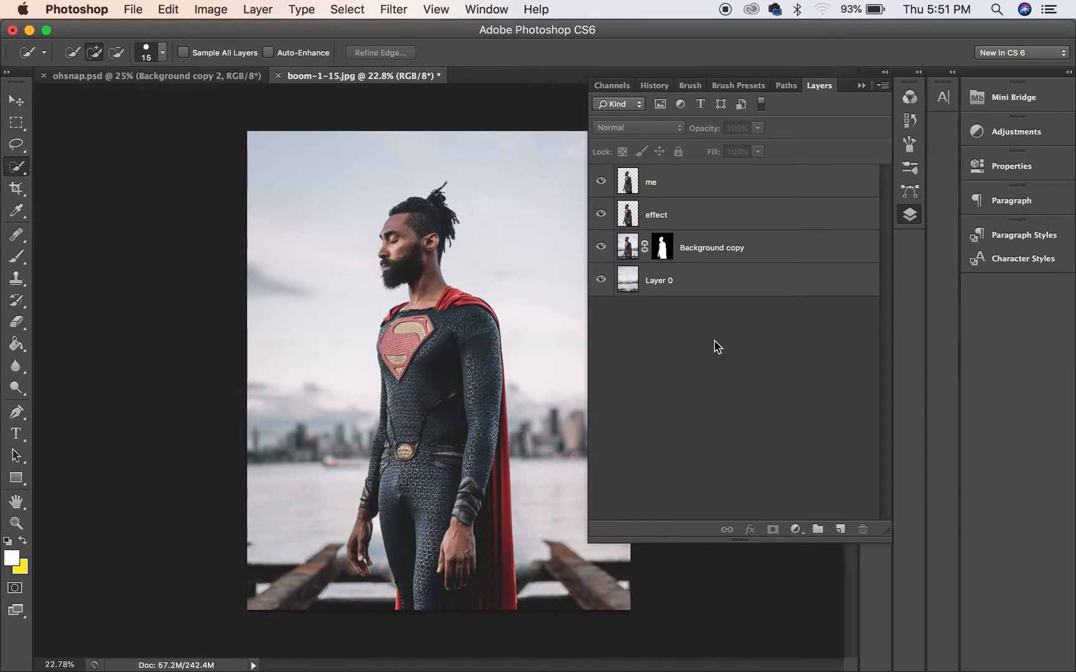
Make the effect layer active
click(765, 213)
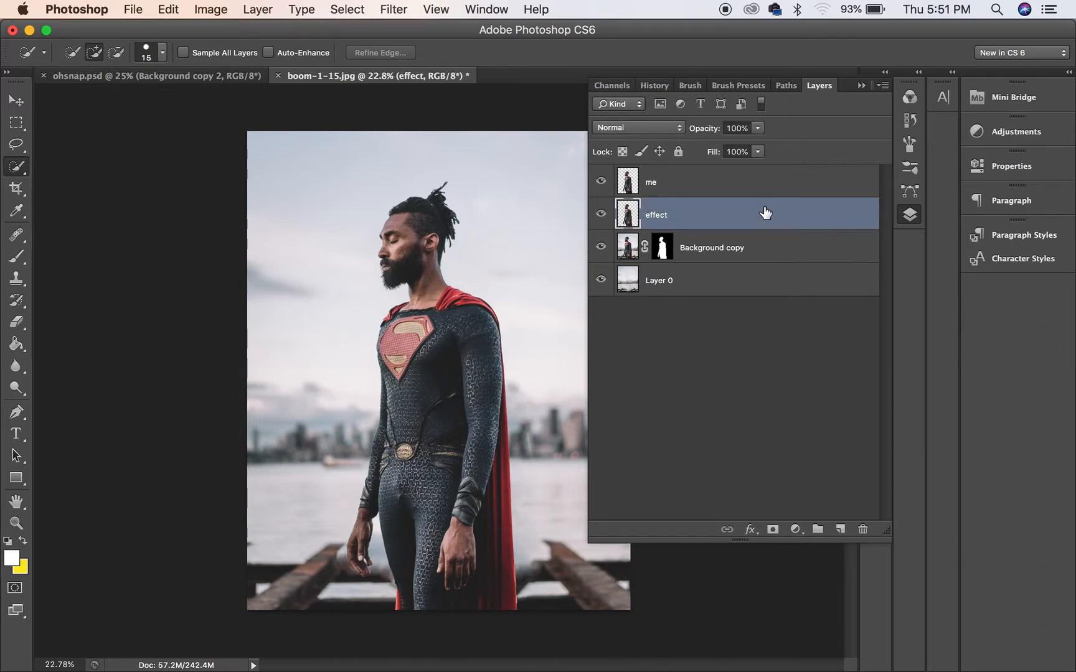
click(384, 14)
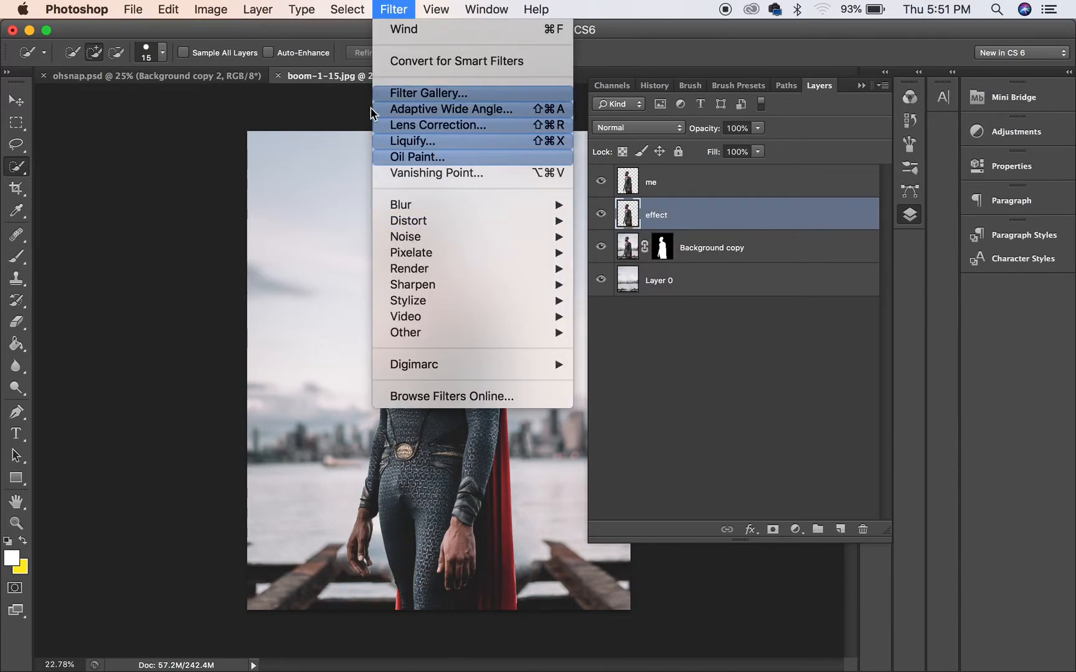
click(240, 86)
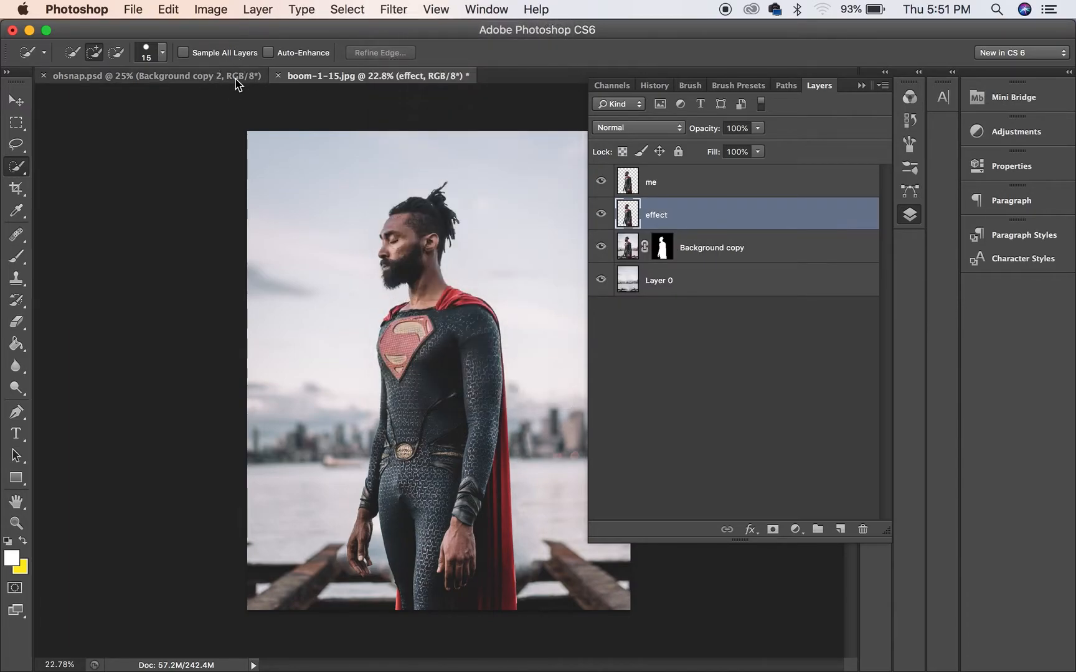
Examine the scattered particles in the finished ohsnap.psd up close and return to boom-1-15.jpg
click(240, 79)
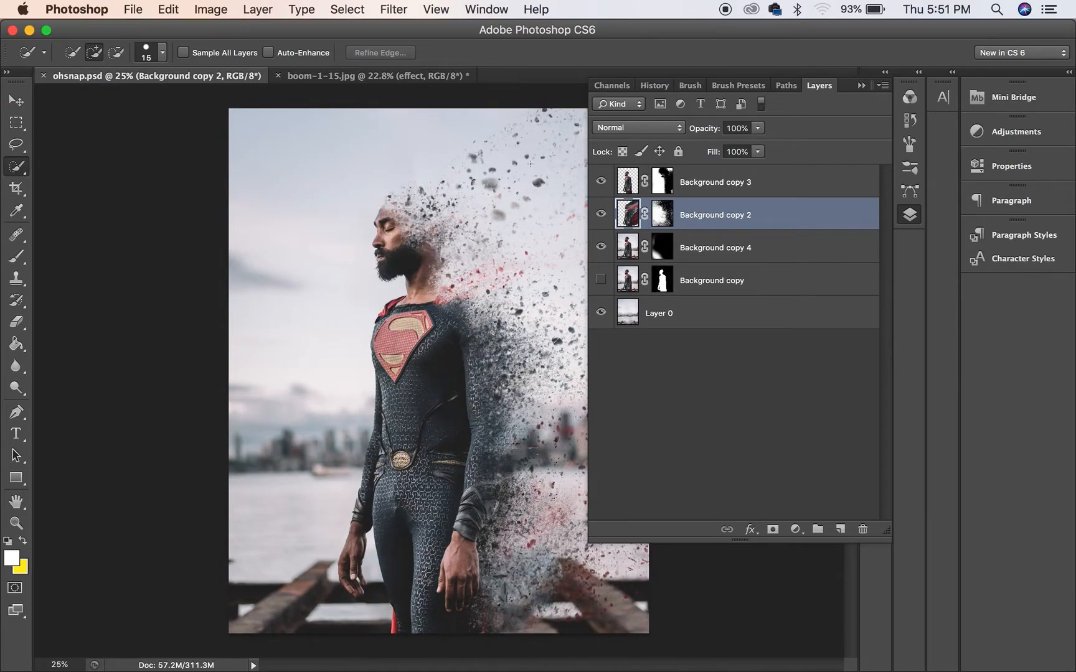
scroll(528, 229, up, 3)
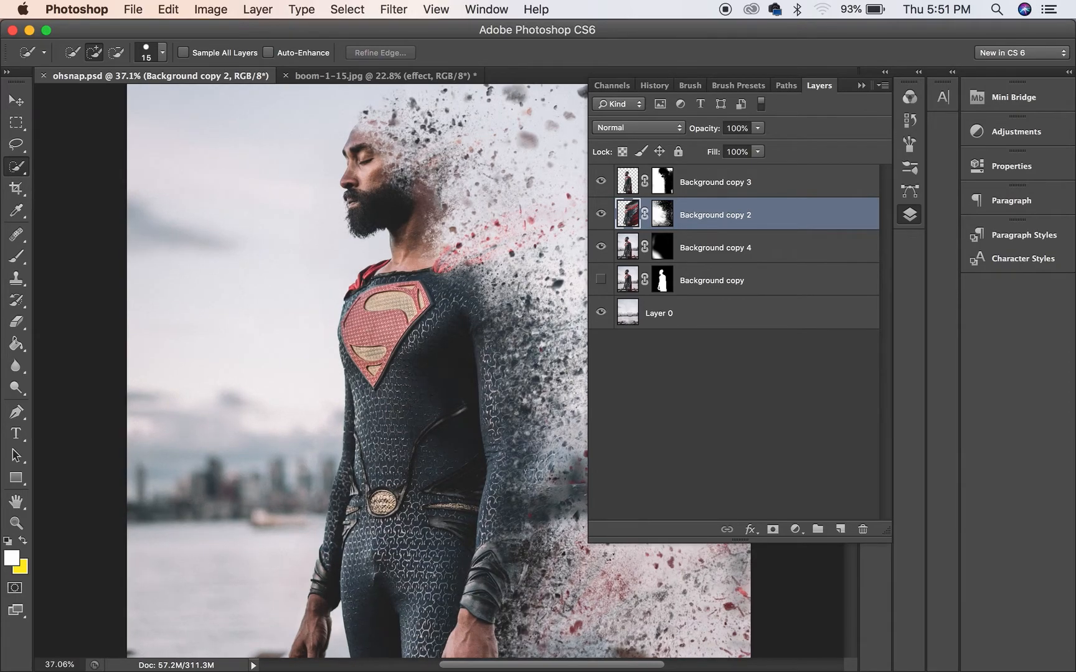
scroll(438, 371, down, 3)
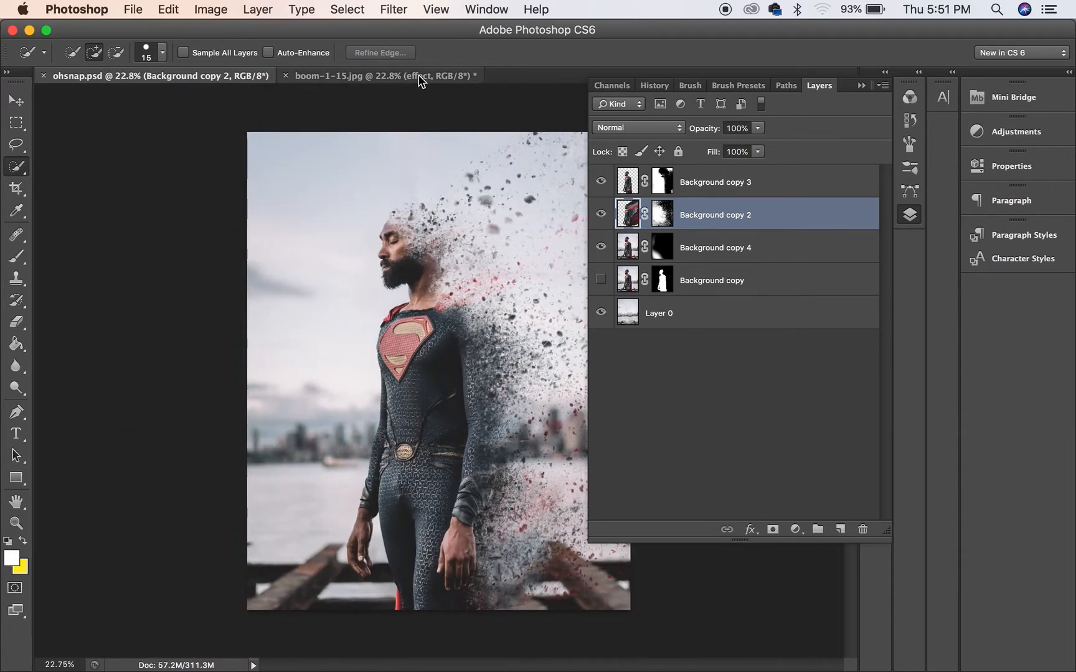
click(421, 79)
Open the Liquify filter on the effect layer and set the brush size to 1368
click(396, 13)
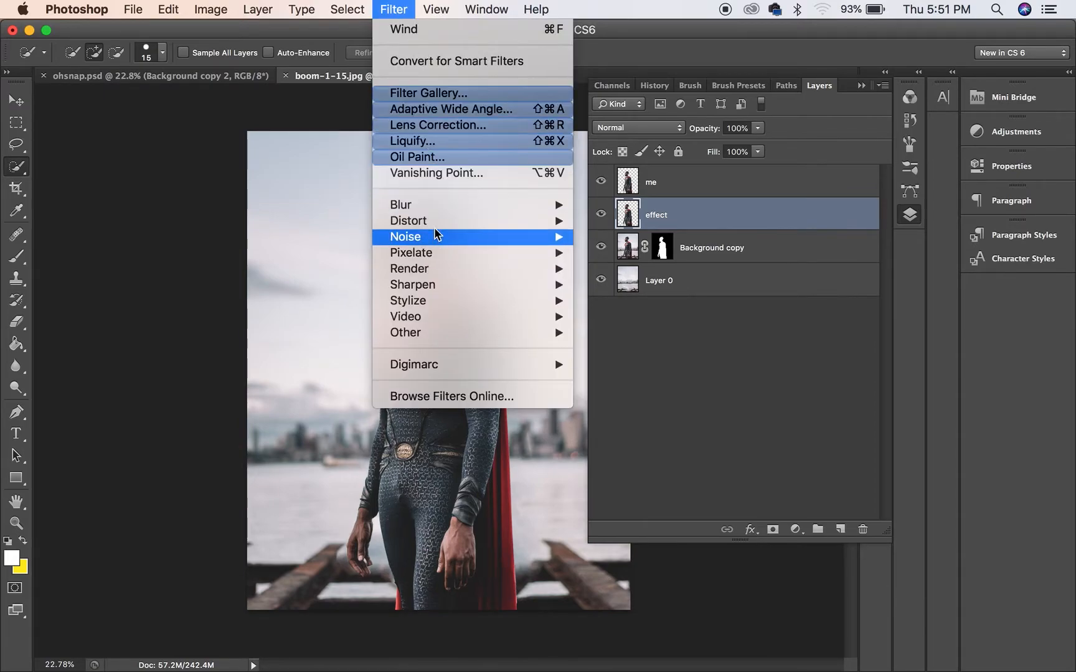
click(432, 145)
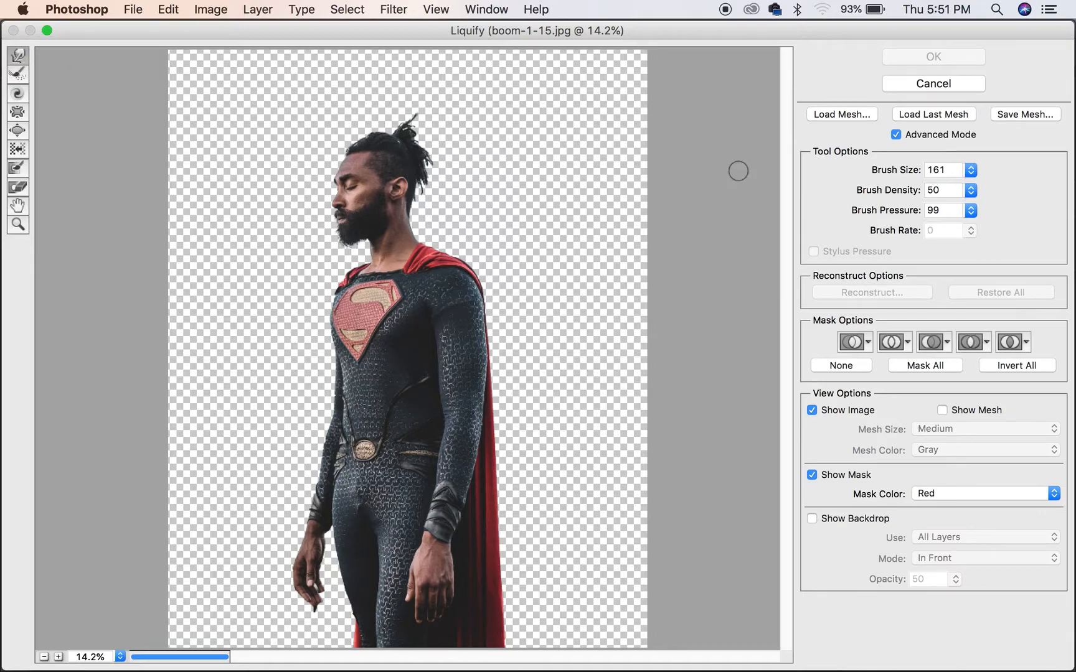
click(973, 170)
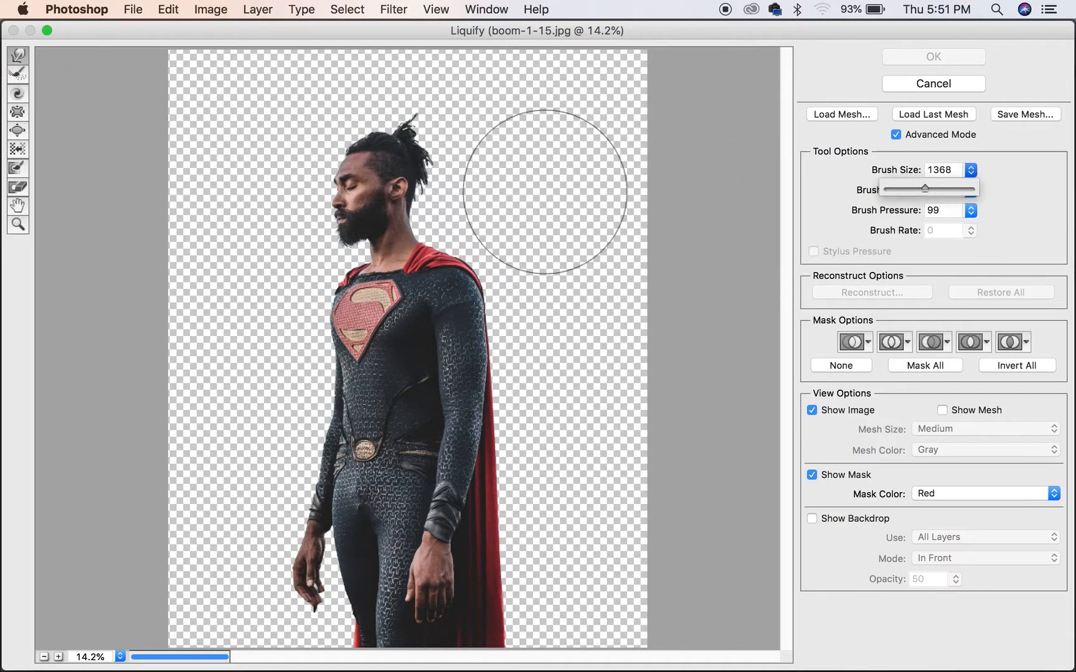
Smear the hair, shoulder and upper cape of the effect layer up and out past the image's right edge in Liquify
mouse_move(468, 162)
mouse_down()
mouse_move(553, 110)
mouse_move(474, 123)
mouse_up()
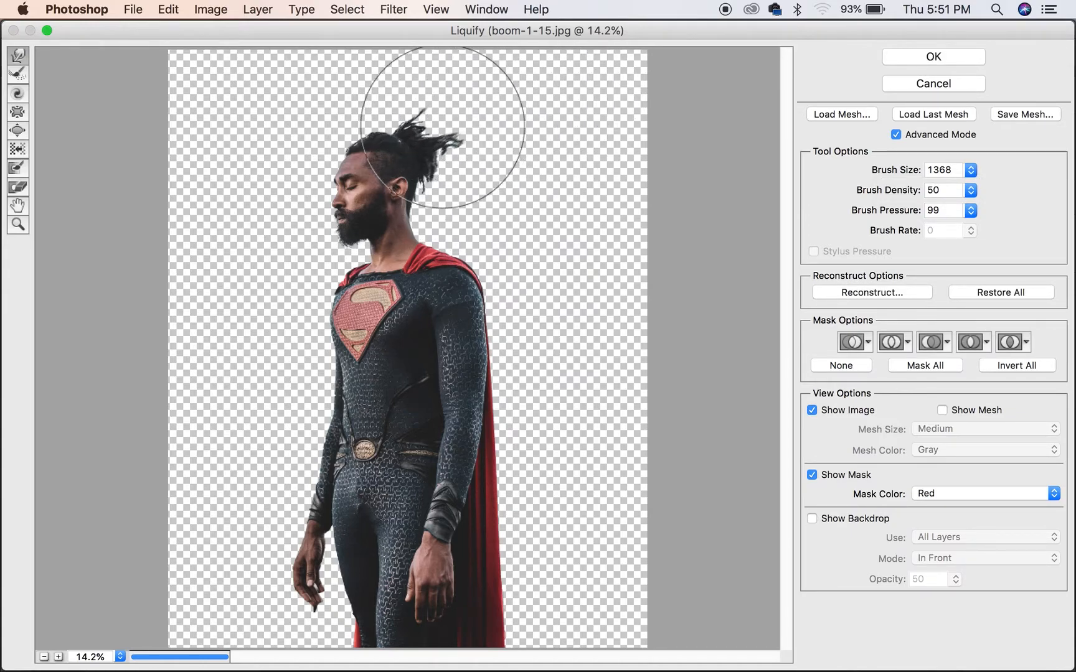
drag(413, 84, 505, 75)
mouse_move(484, 180)
mouse_down()
mouse_move(572, 84)
mouse_move(468, 192)
mouse_move(552, 149)
mouse_move(547, 240)
mouse_move(605, 108)
mouse_move(497, 165)
mouse_move(564, 84)
mouse_move(492, 180)
mouse_move(516, 171)
mouse_up()
mouse_move(492, 336)
mouse_down()
mouse_move(592, 257)
mouse_move(623, 250)
mouse_move(544, 215)
mouse_move(588, 188)
mouse_move(492, 162)
mouse_move(553, 121)
mouse_move(577, 209)
mouse_move(612, 180)
mouse_up()
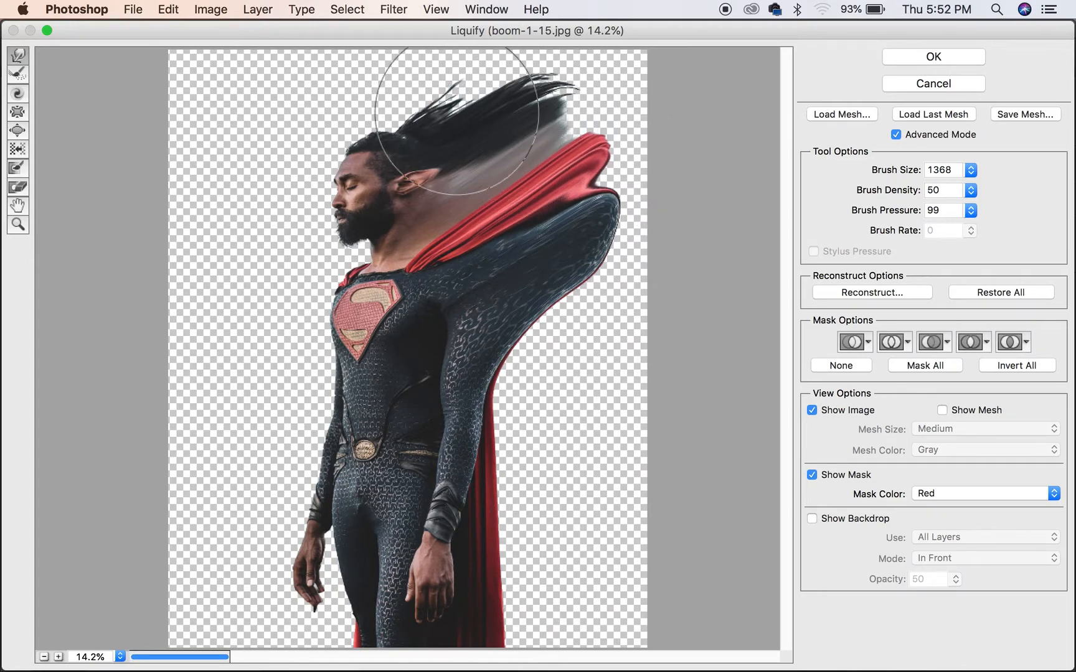
drag(511, 386, 727, 272)
drag(507, 440, 799, 316)
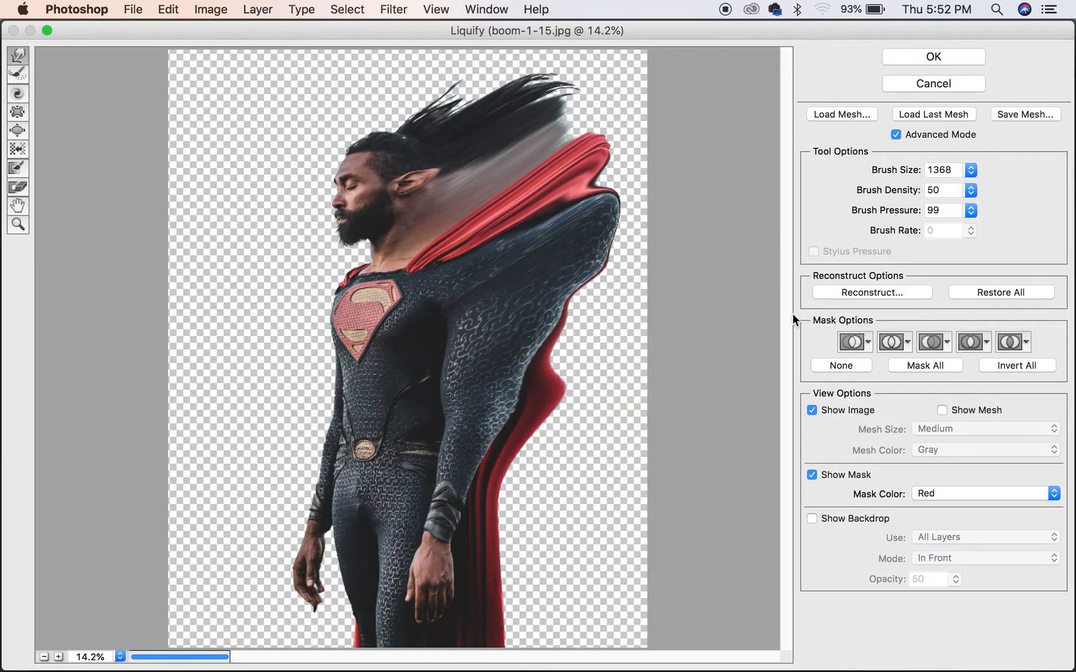
drag(572, 355, 697, 297)
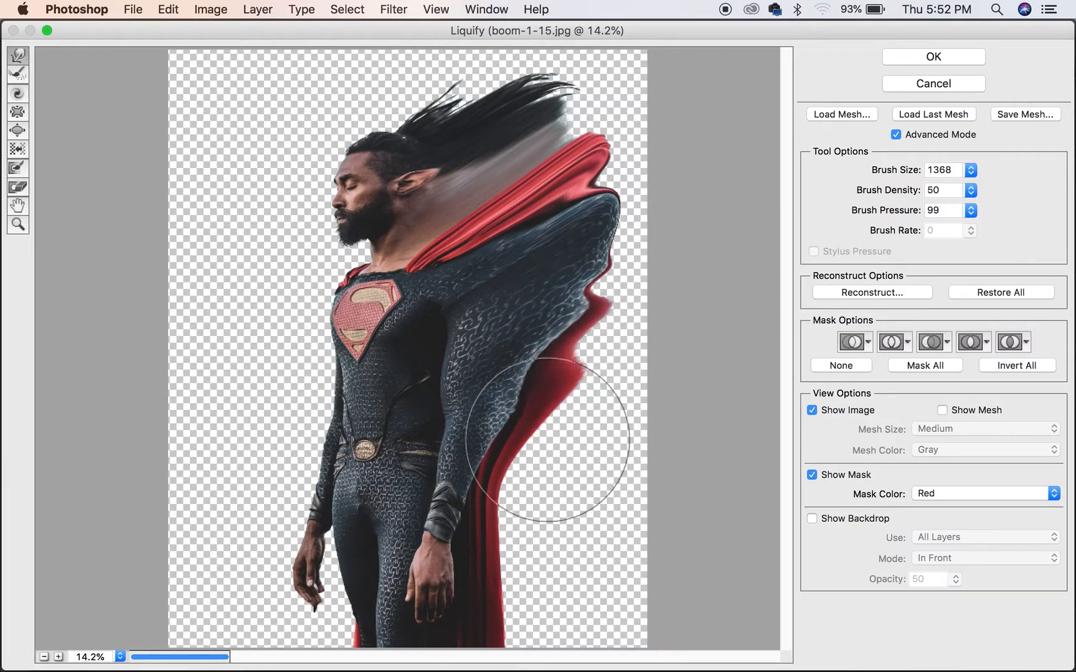
mouse_move(629, 365)
mouse_down()
mouse_move(677, 308)
mouse_move(634, 268)
mouse_move(694, 204)
mouse_move(685, 241)
mouse_move(620, 115)
mouse_move(661, 108)
mouse_move(636, 62)
mouse_move(655, 61)
mouse_up()
drag(636, 109, 763, 120)
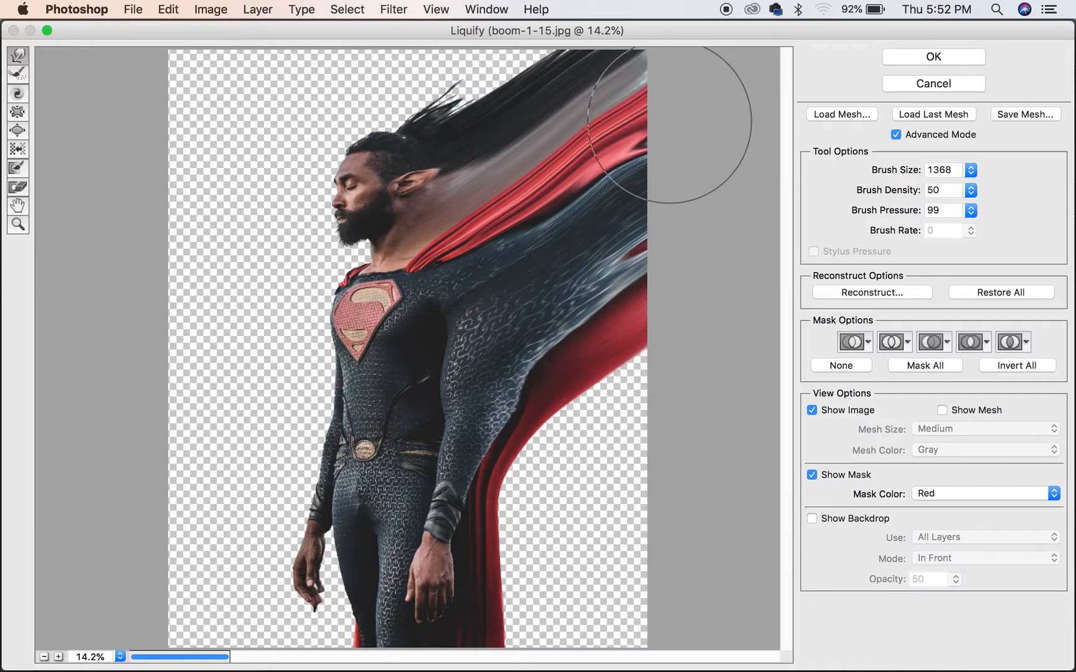
Smear the lower cape and the back of the head out toward the right, filling down to the bottom edge, and apply Liquify
mouse_move(491, 496)
mouse_down()
mouse_move(506, 492)
mouse_move(512, 573)
mouse_move(567, 535)
mouse_move(568, 440)
mouse_move(732, 396)
mouse_move(569, 396)
mouse_move(730, 411)
mouse_up()
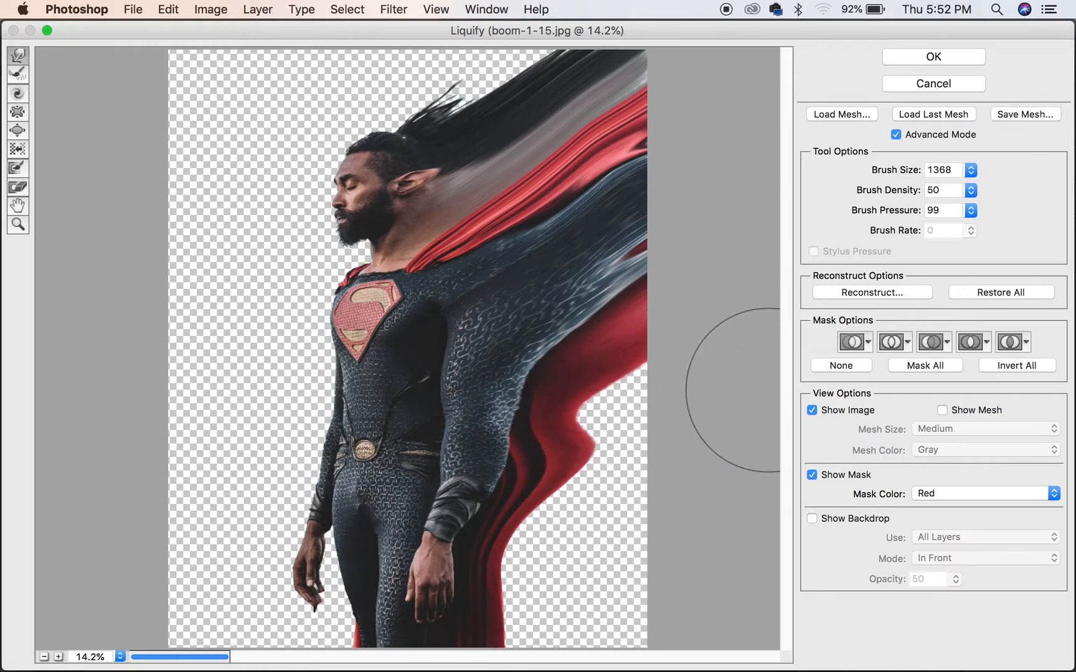
mouse_move(720, 420)
mouse_down()
mouse_move(567, 448)
mouse_move(701, 373)
mouse_up()
mouse_move(539, 531)
mouse_down()
mouse_move(567, 525)
mouse_move(708, 427)
mouse_move(552, 557)
mouse_move(710, 494)
mouse_move(731, 461)
mouse_up()
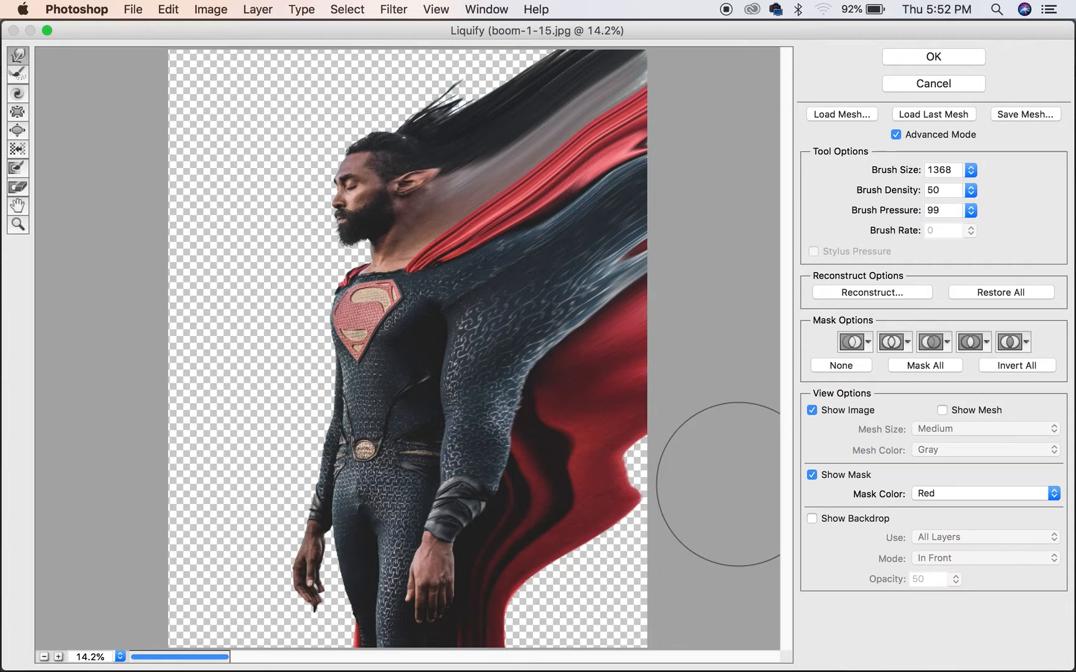
drag(648, 487, 725, 474)
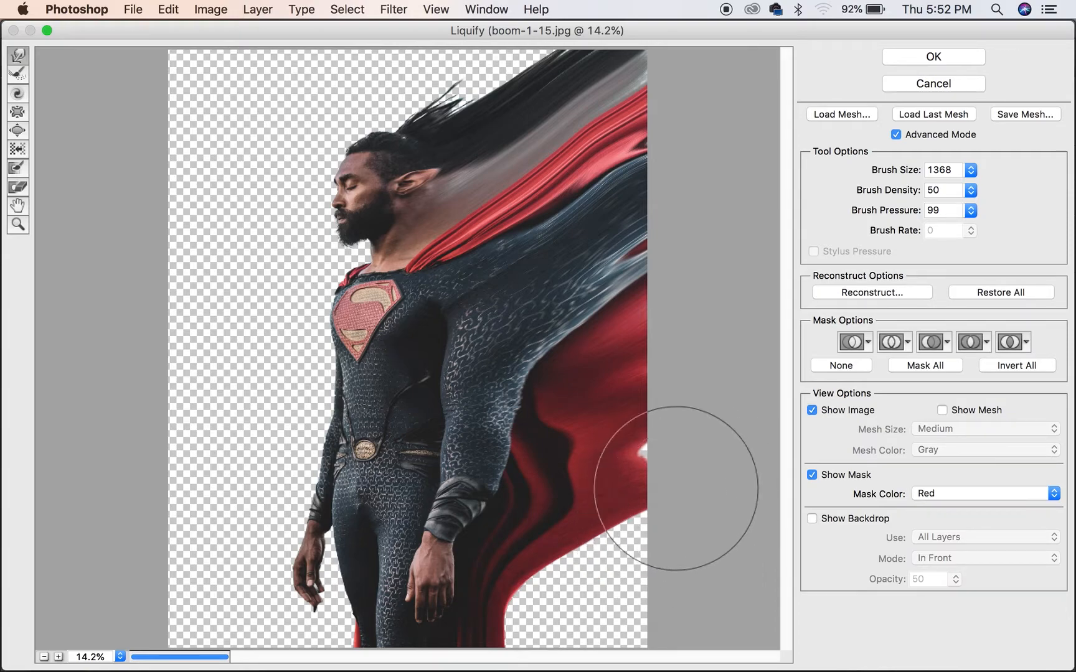
drag(573, 555, 712, 516)
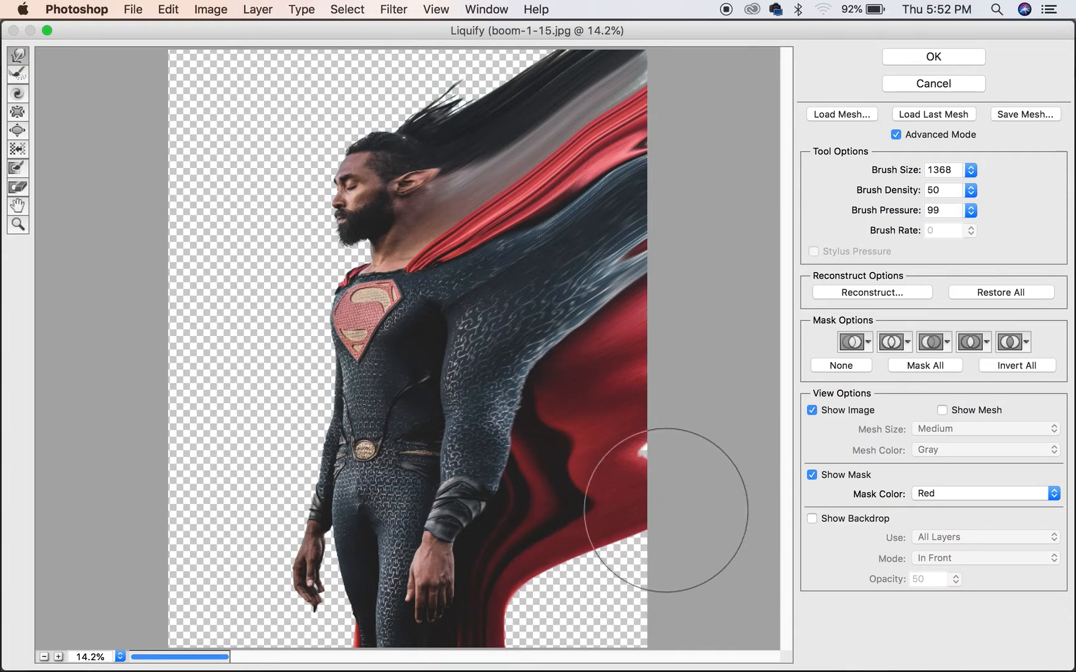
drag(528, 596, 698, 554)
click(517, 652)
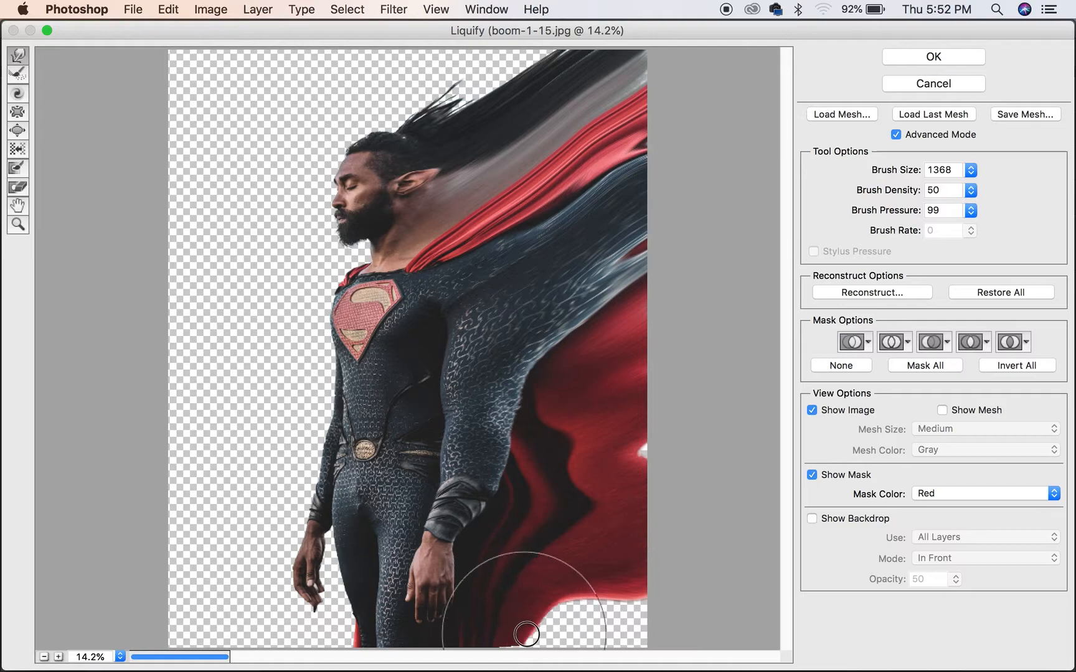
drag(498, 641, 722, 619)
drag(565, 647, 667, 644)
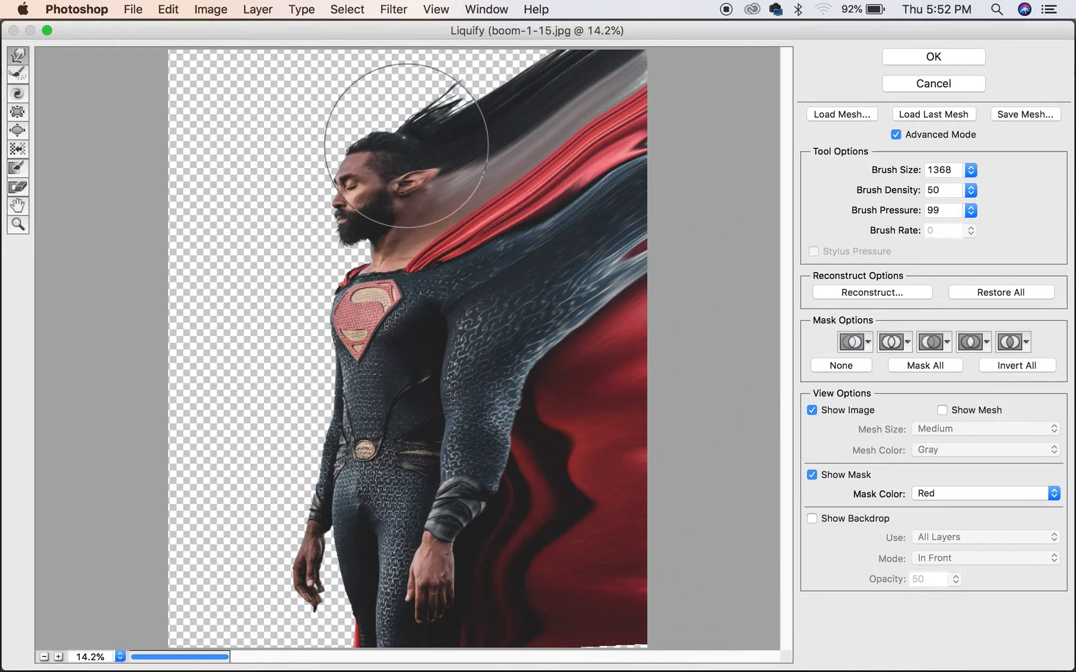
mouse_move(392, 144)
mouse_down()
mouse_move(439, 94)
mouse_move(537, 52)
mouse_up()
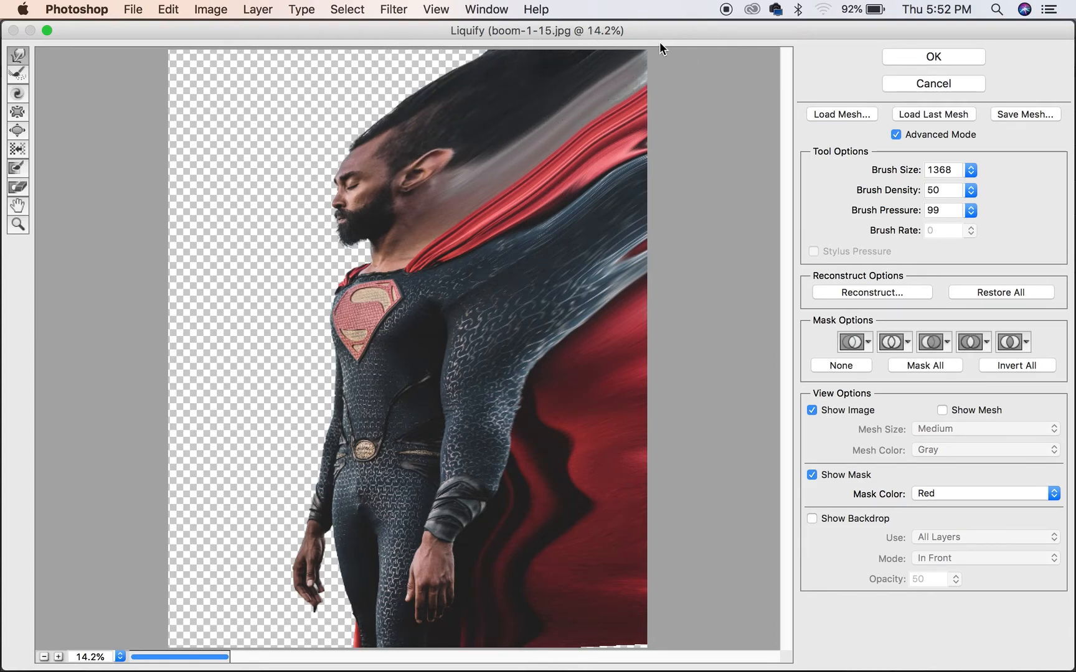
click(954, 55)
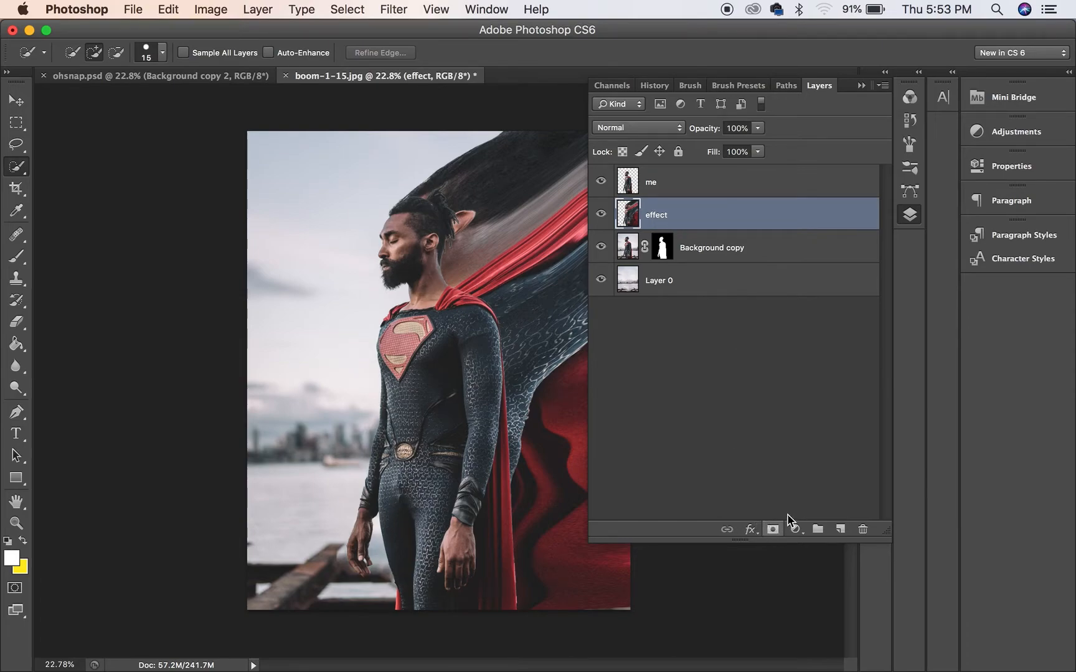
Add a black layer mask to the effect layer and a white layer mask to the me layer
alt+click(773, 529)
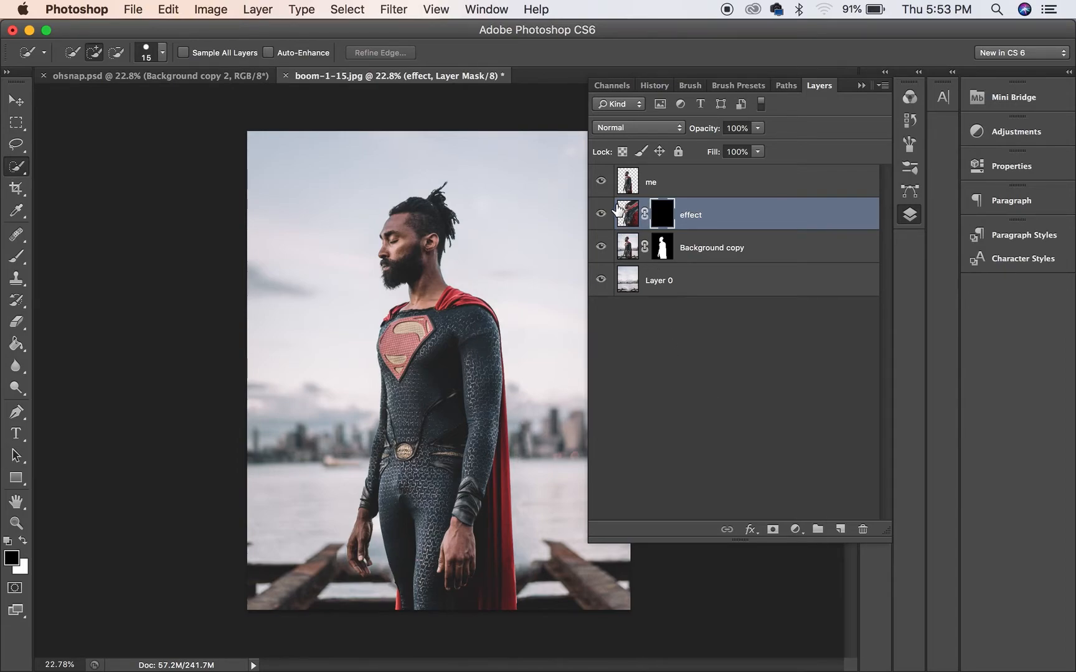
click(659, 181)
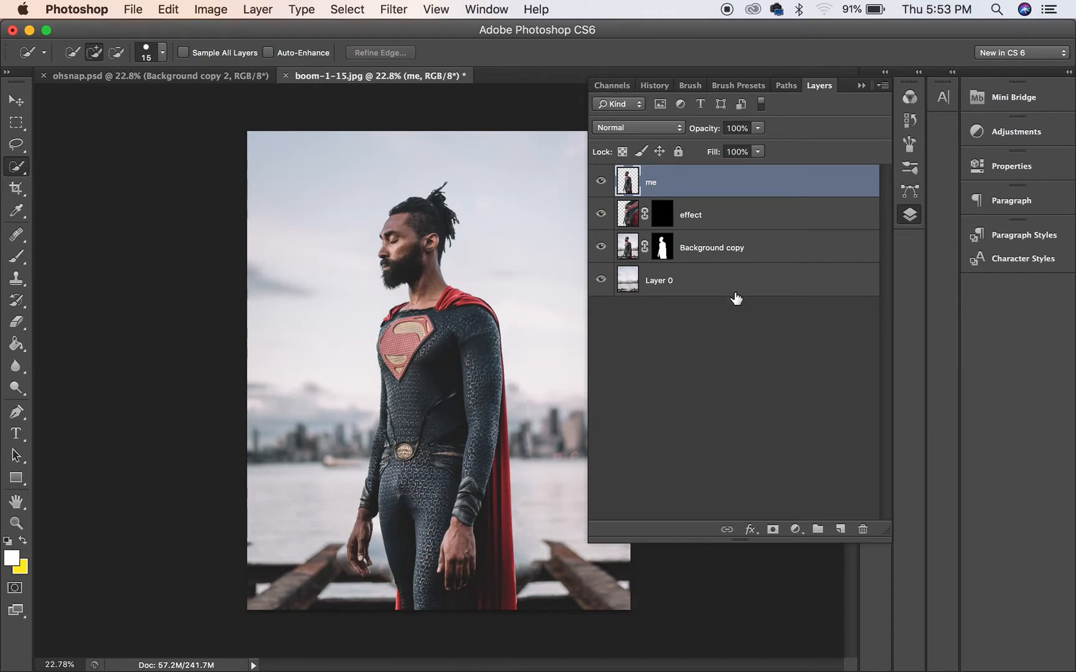
click(243, 80)
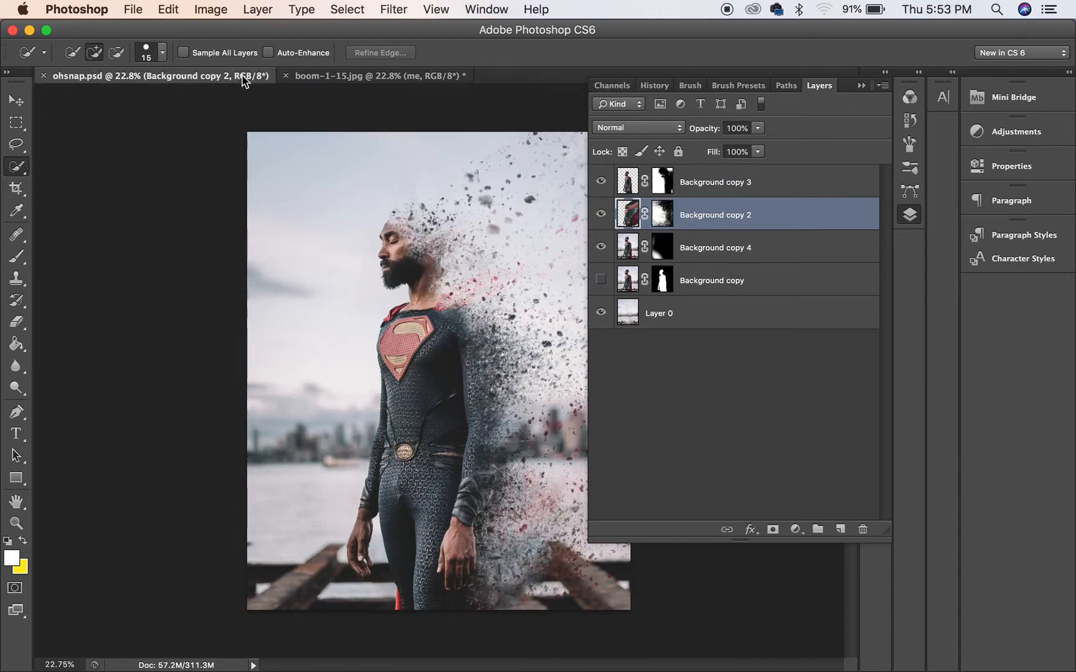
click(785, 192)
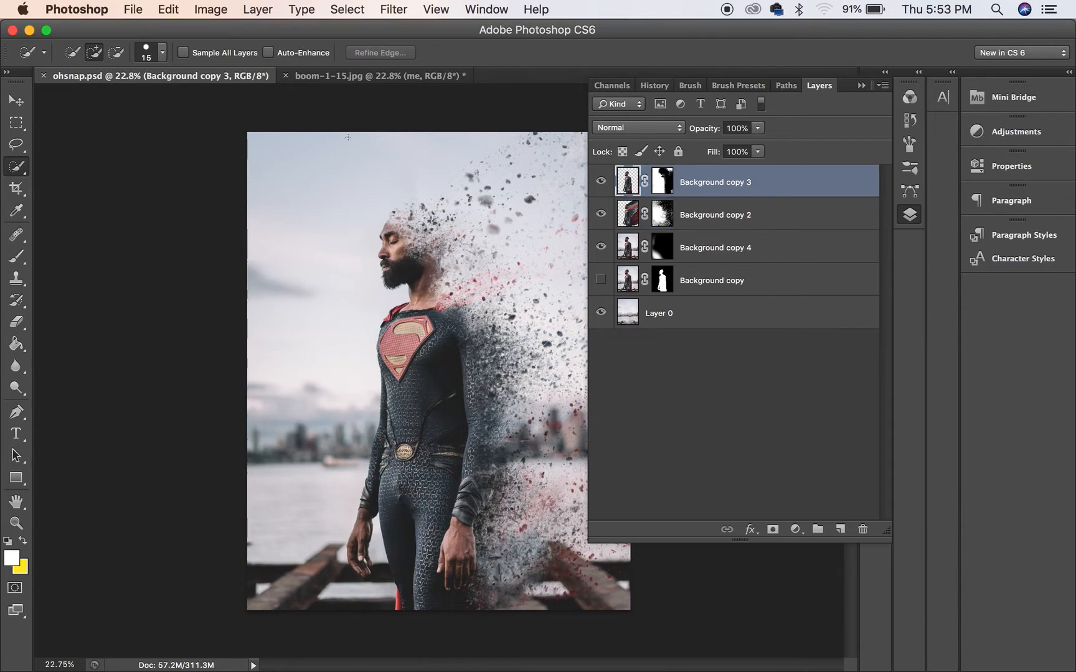
click(411, 80)
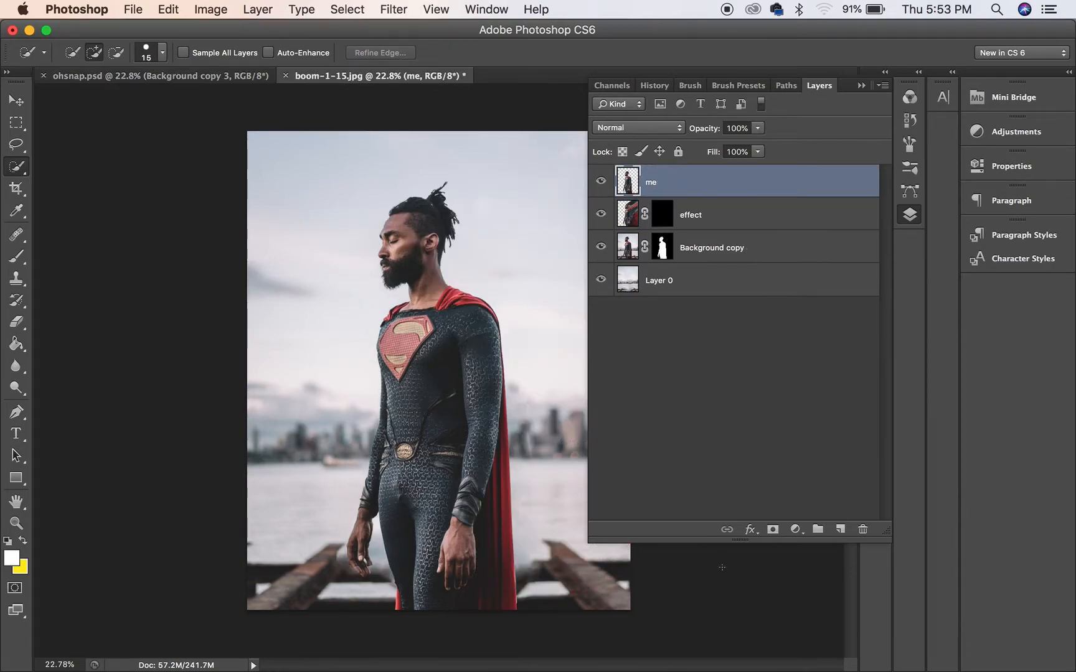
click(772, 530)
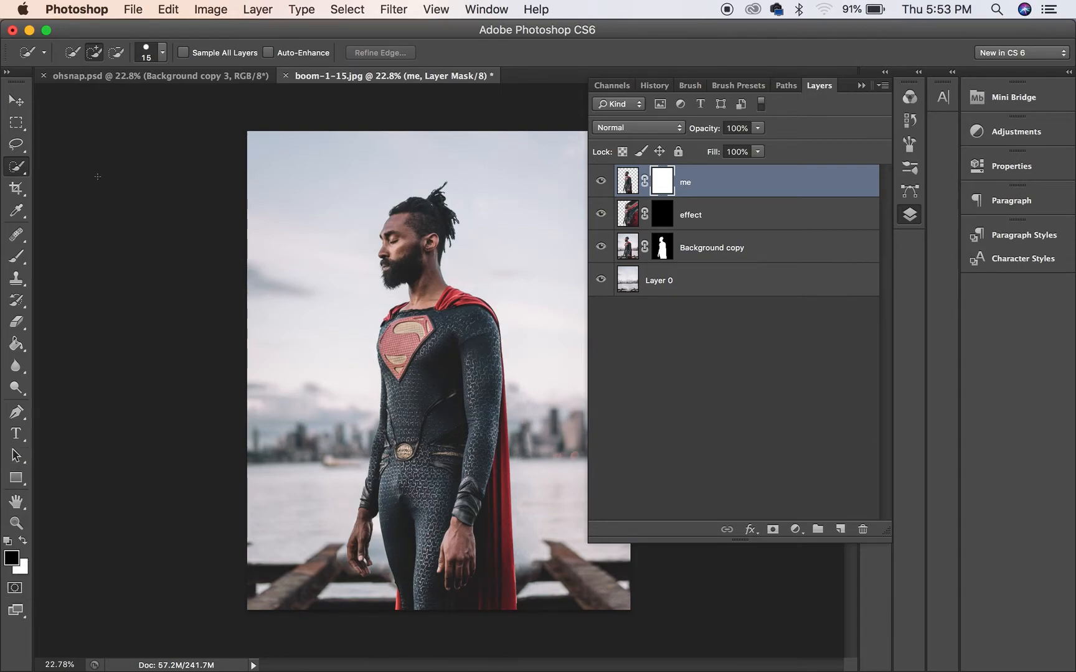
Choose the 1731 px particle brush for painting black on the me layer's mask
key(b)
right_click(350, 305)
scroll(429, 434, down, 5)
scroll(429, 434, down, 10)
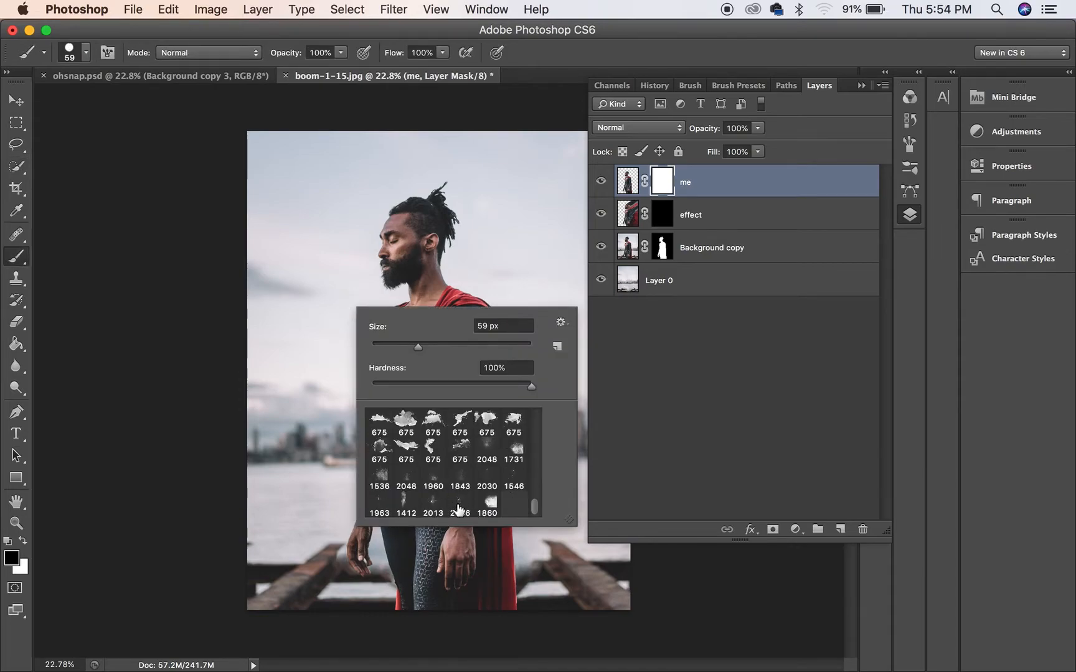
click(487, 504)
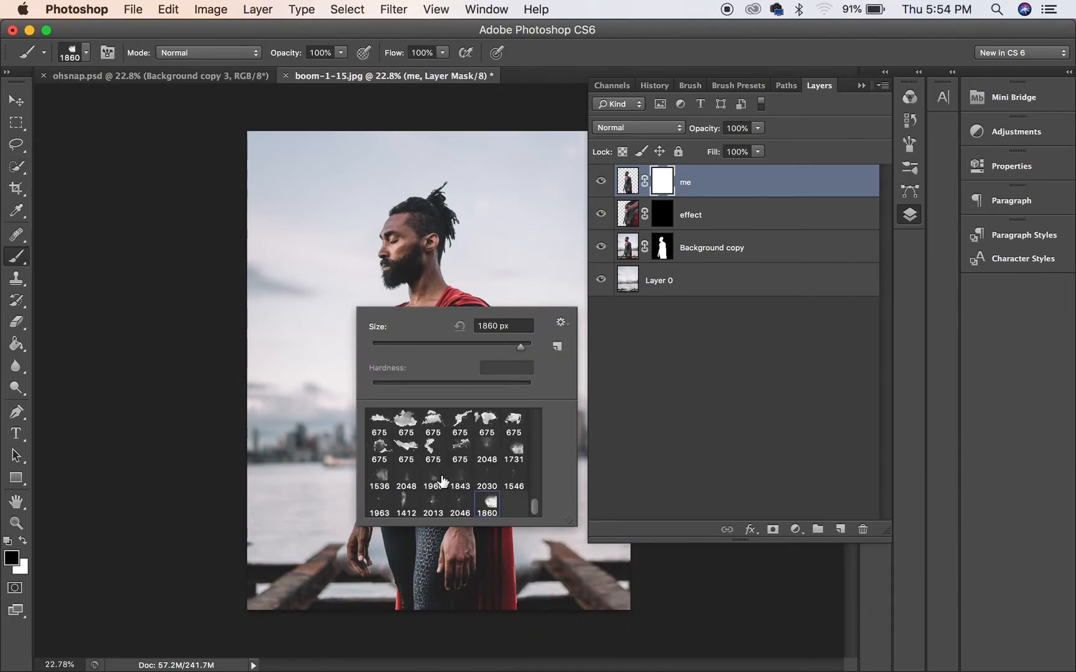
click(458, 504)
click(515, 452)
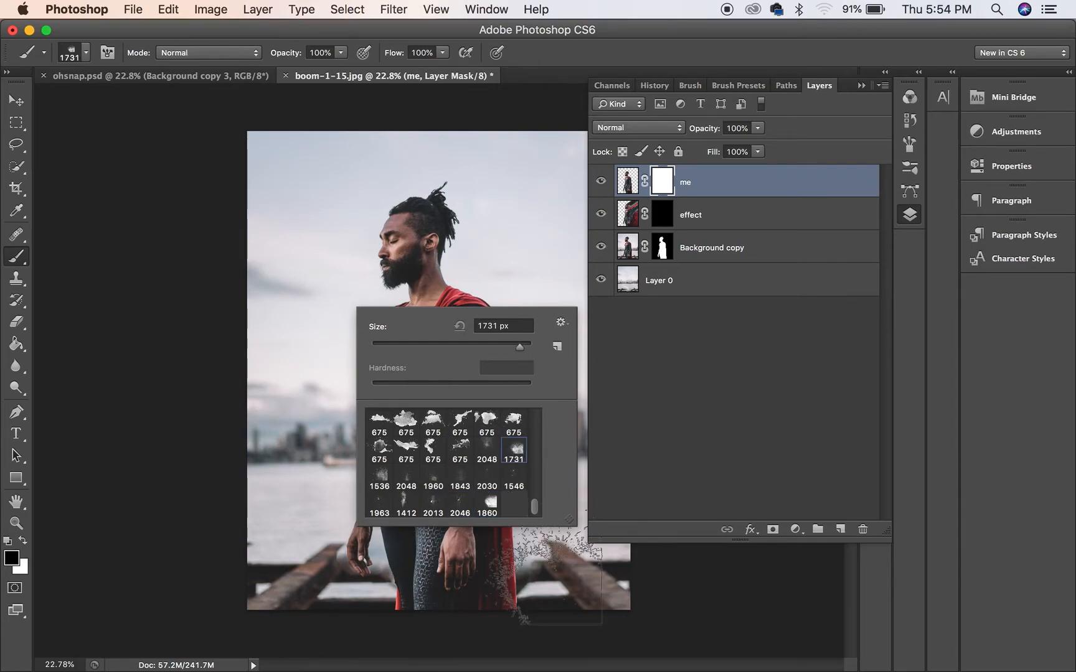
key(Return)
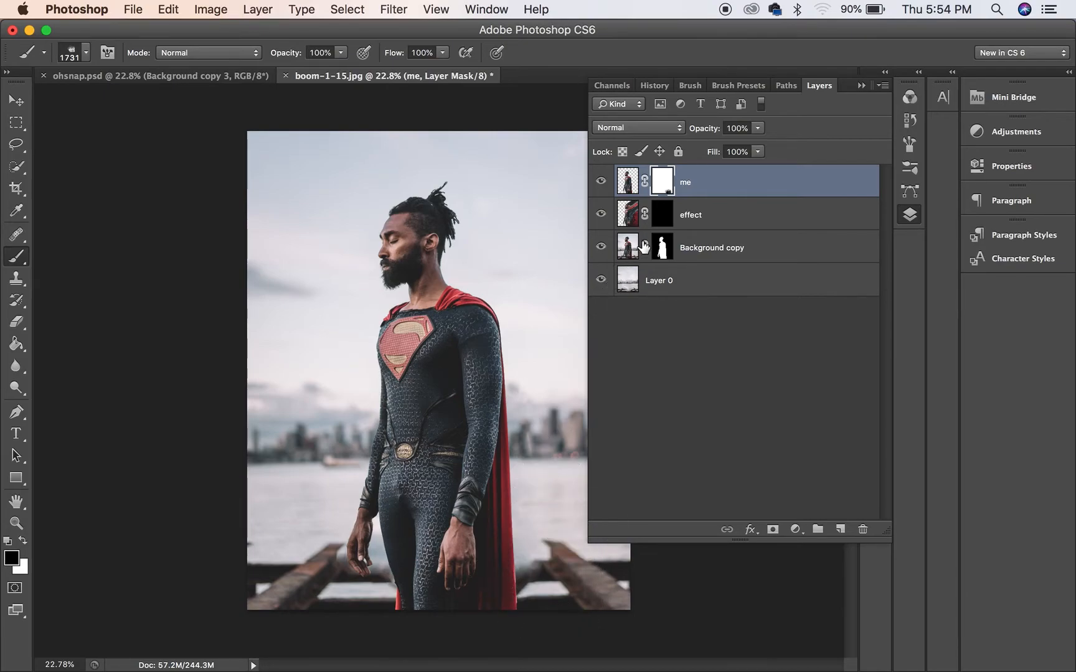
Hide the Background copy layer and dab particles on the me mask to dissolve the lower part of the cape
click(600, 248)
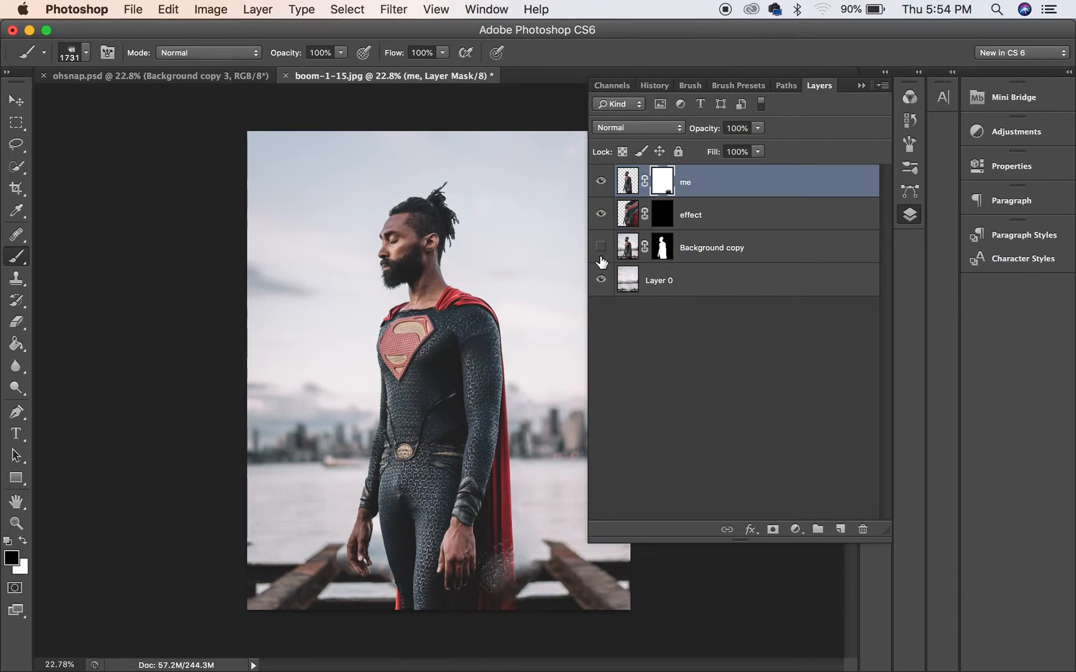
click(600, 248)
click(525, 583)
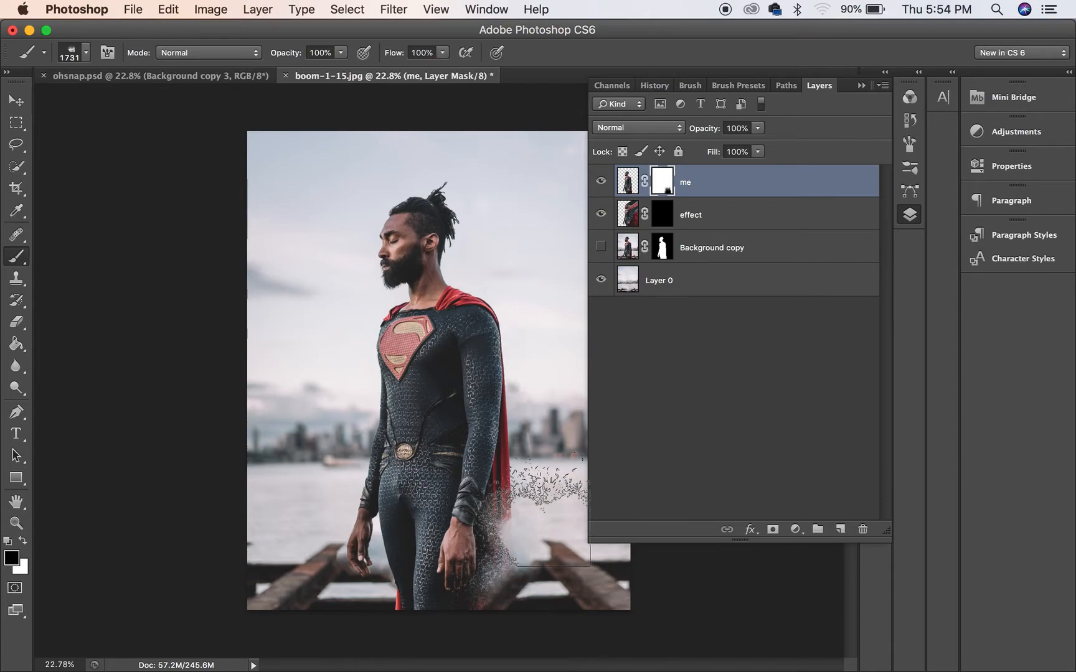
click(515, 484)
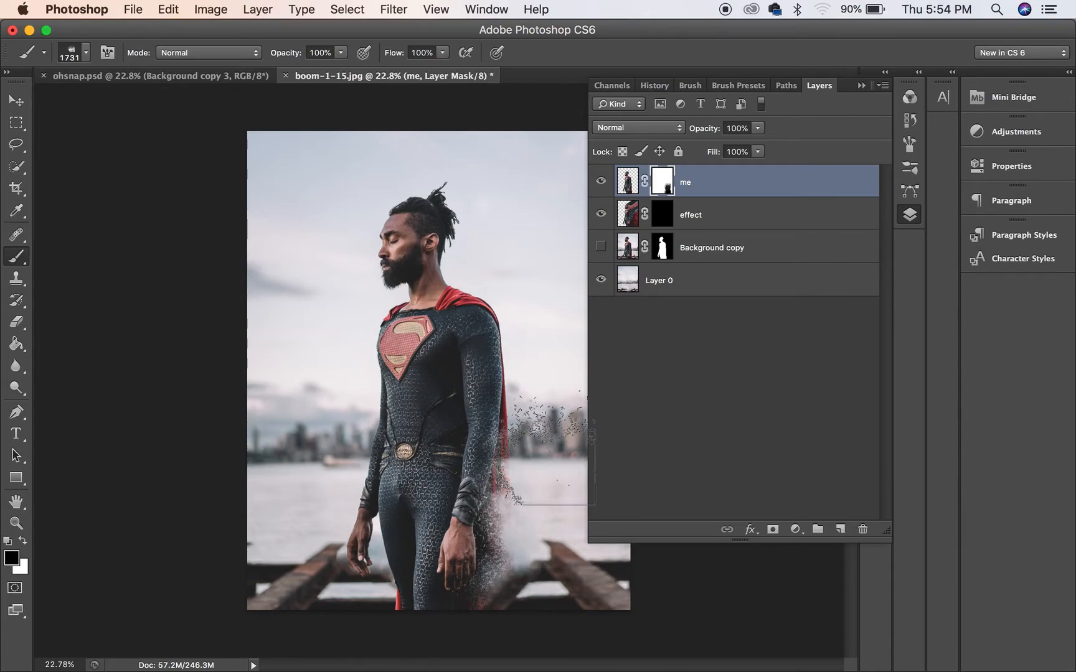
click(534, 433)
click(535, 423)
click(389, 336)
key(ctrl+z)
Rotate the particle brush tip to 31°, enlarge it to 3708 px and dissolve the shoulder and upper back on the me mask
right_click(390, 335)
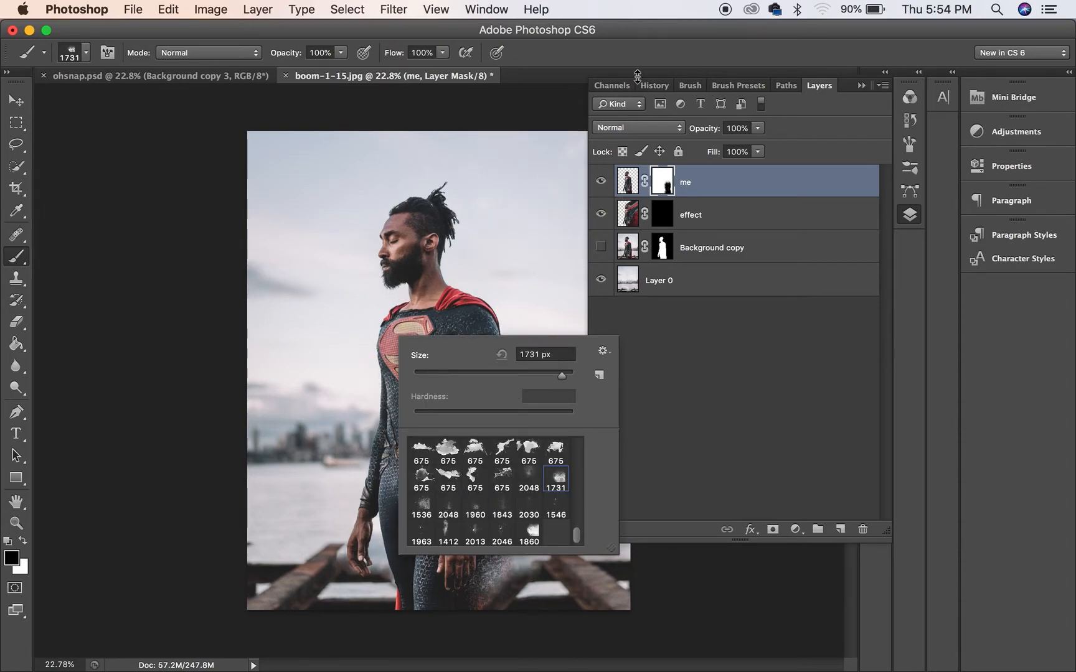
click(684, 92)
click(683, 90)
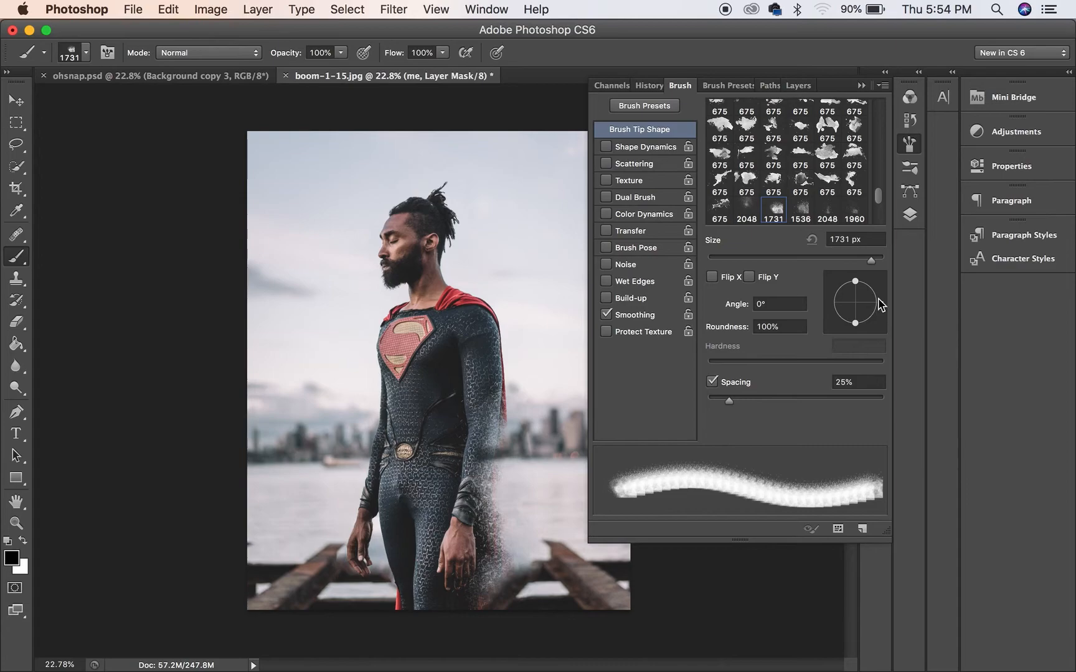
drag(880, 305, 878, 288)
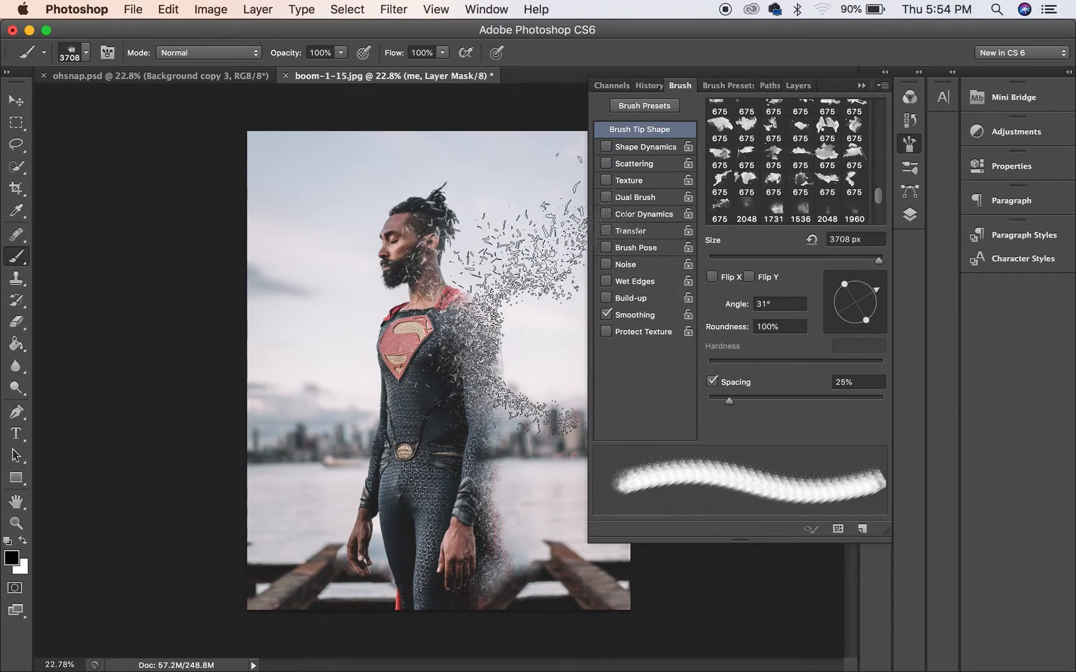
Dissolve the back of the head, the back and the arm on the me mask with the 2048 px particle brush
right_click(482, 308)
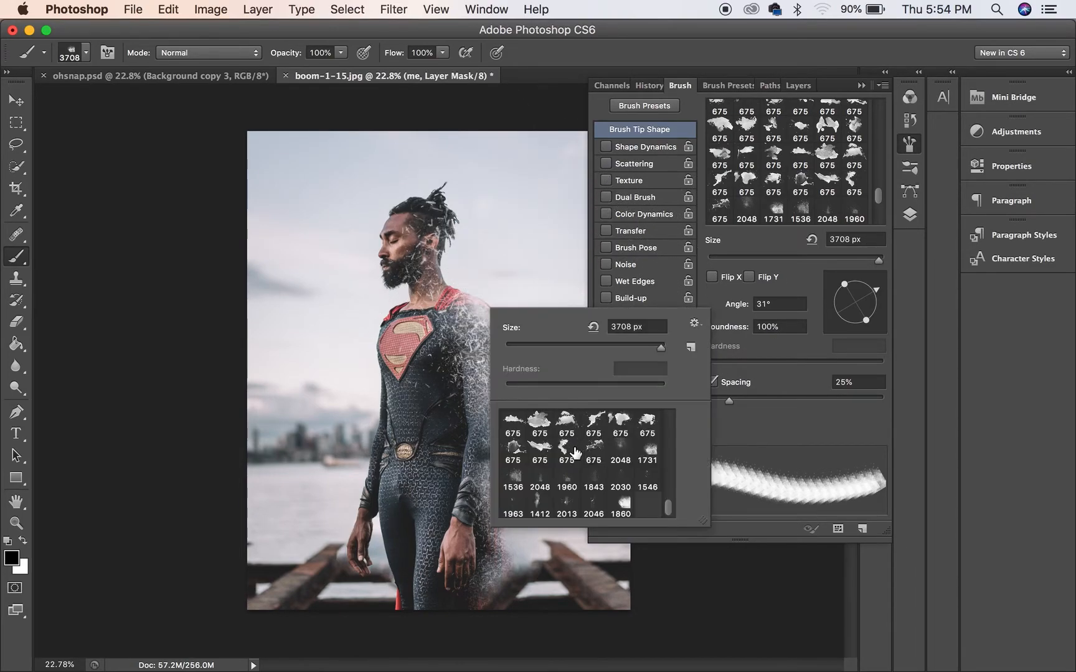
click(618, 459)
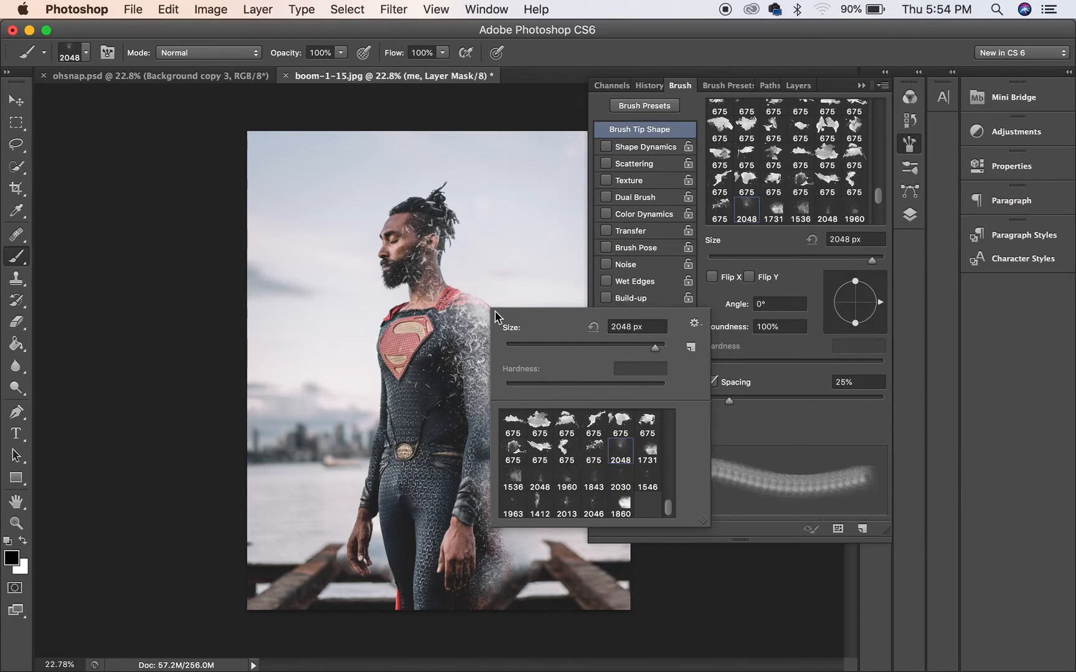
click(452, 187)
click(435, 187)
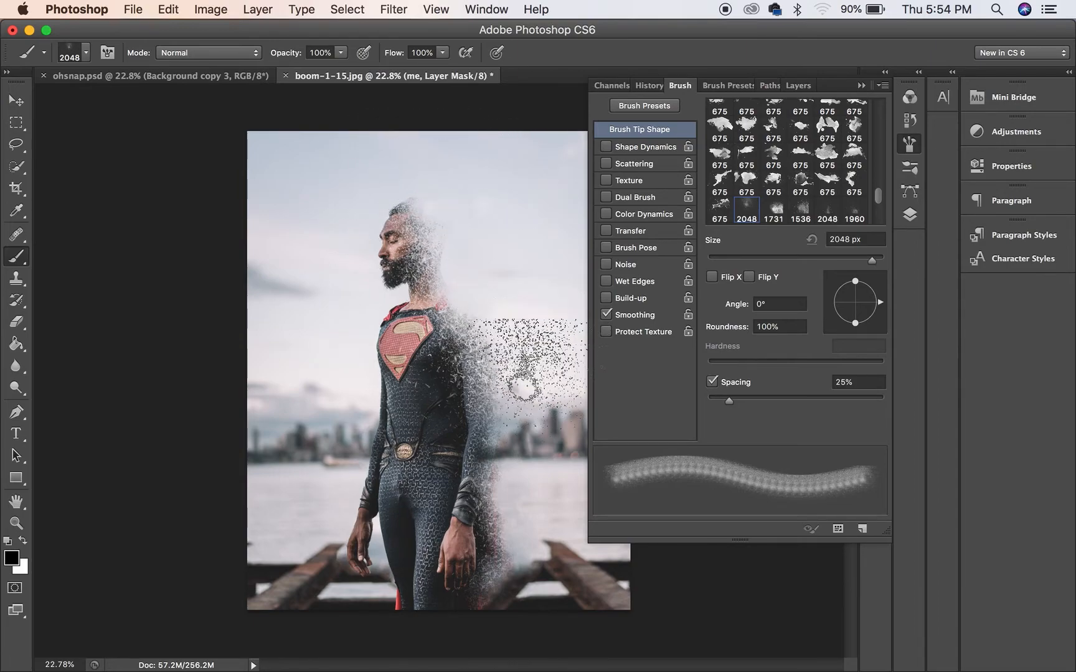
mouse_move(523, 534)
mouse_down()
mouse_move(493, 491)
mouse_move(505, 538)
mouse_move(507, 414)
mouse_up()
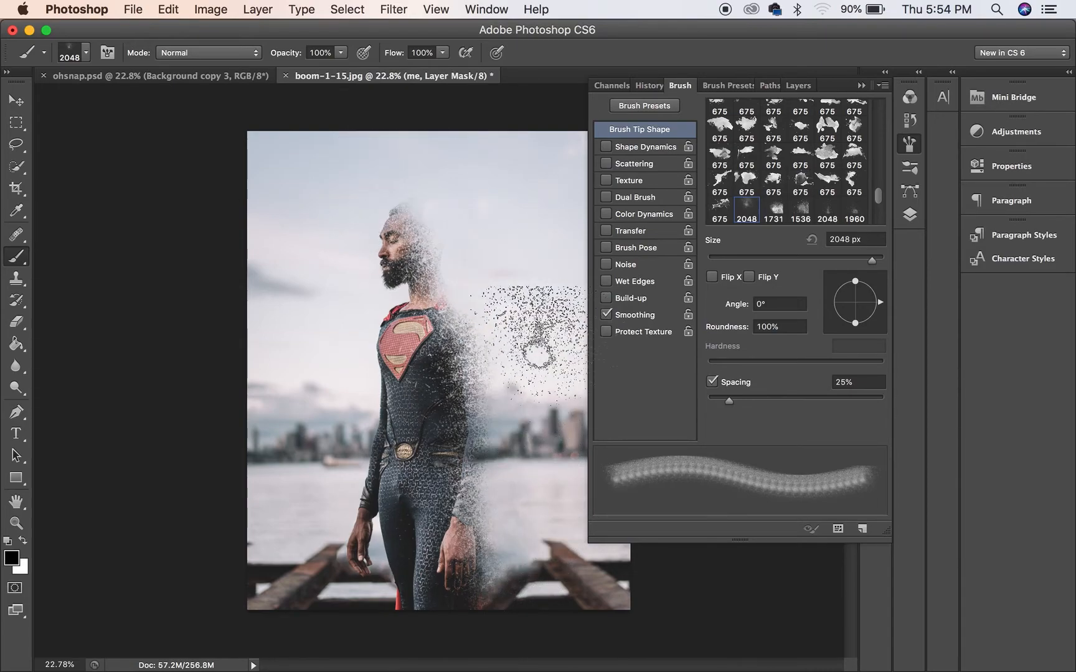
Close the brush settings and make the effect layer's mask active
click(862, 86)
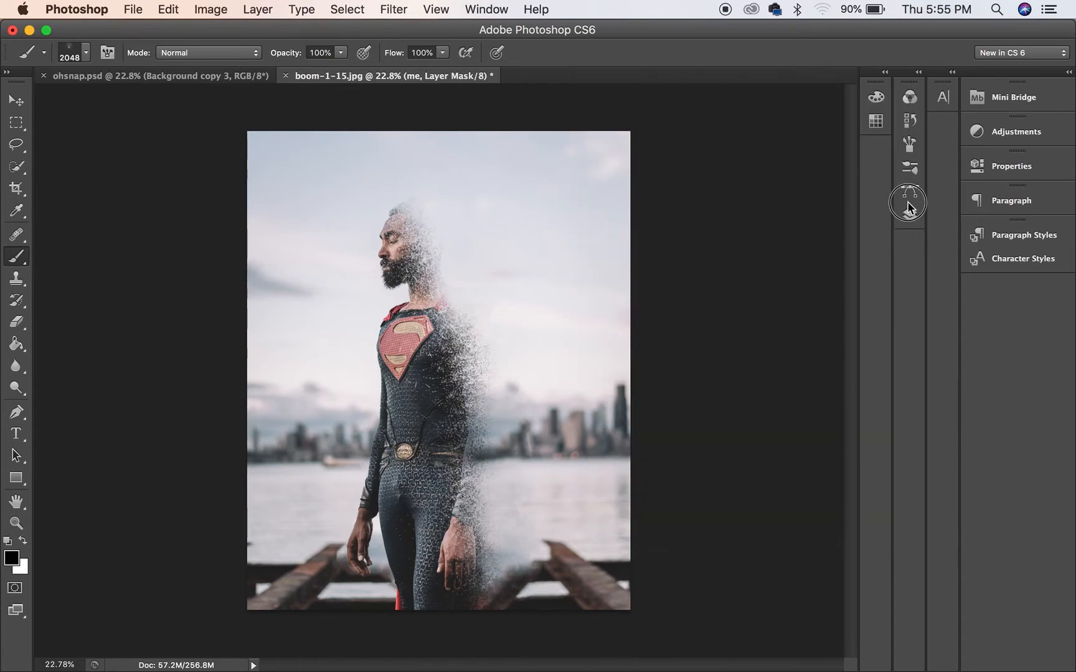
click(910, 214)
click(742, 223)
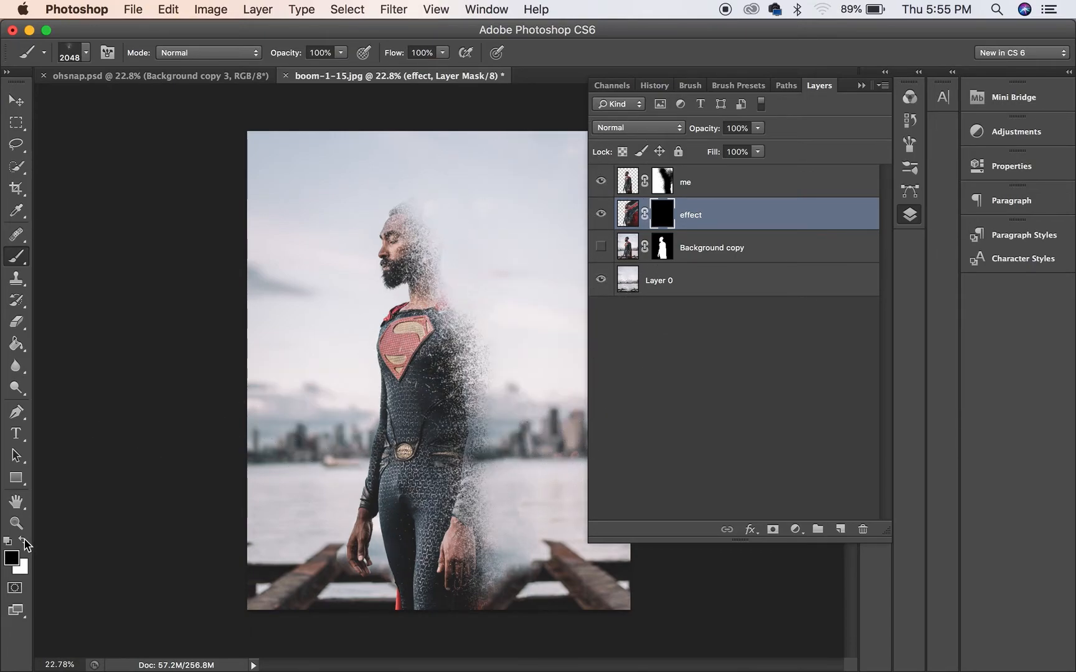
Make white the painting colour and set up the 1731 px particle brush at 3708 px with an angle of -131°
click(472, 290)
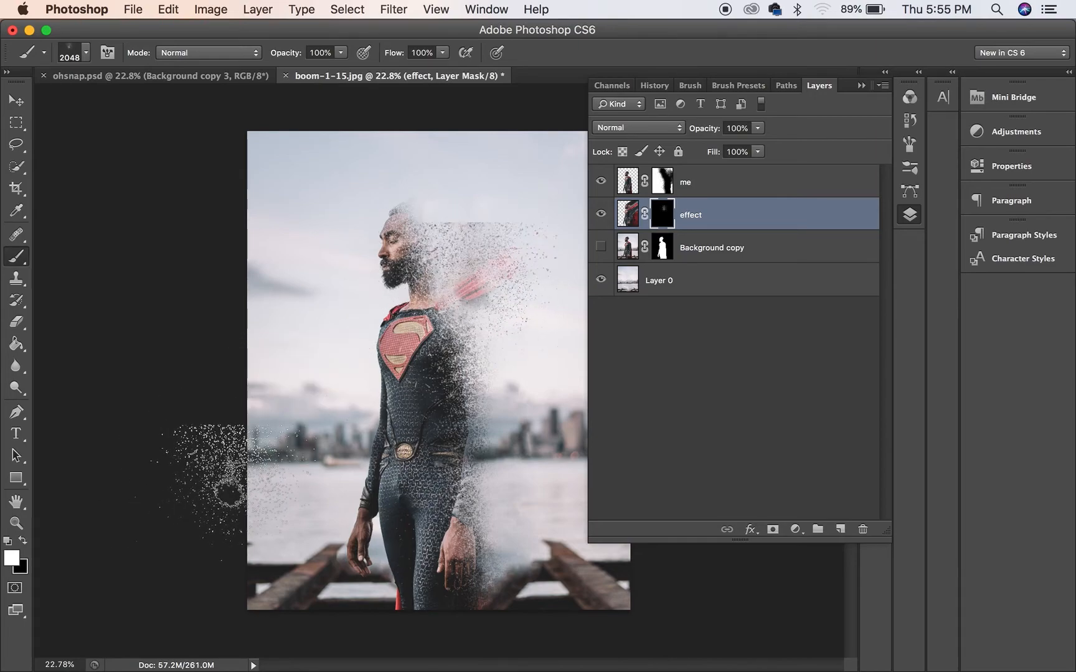
key(super+z)
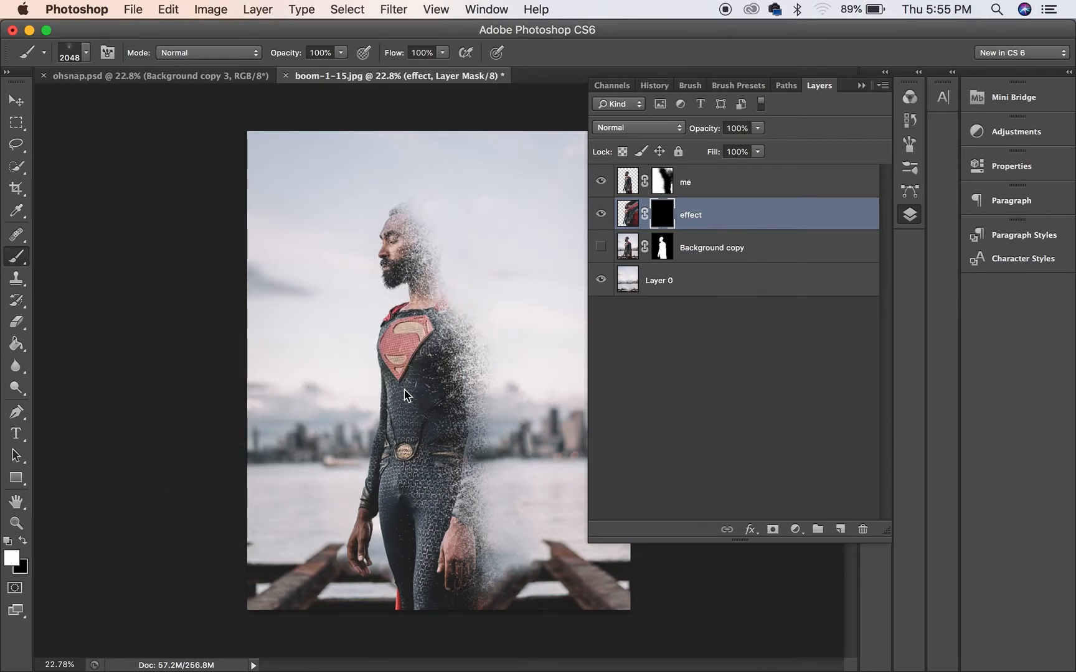
right_click(414, 389)
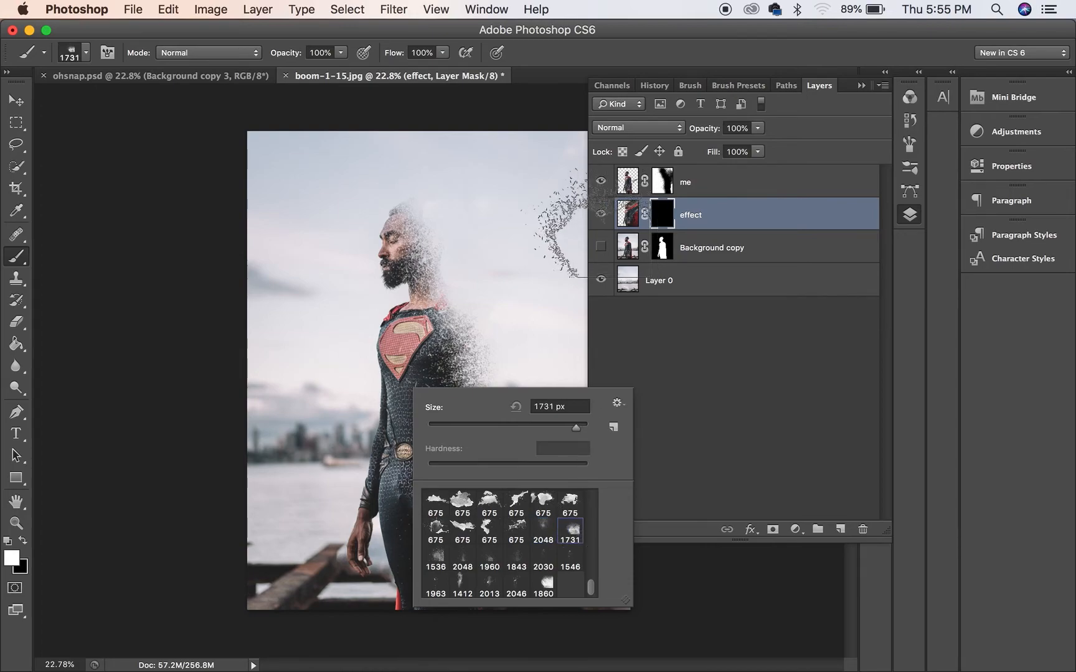
click(691, 87)
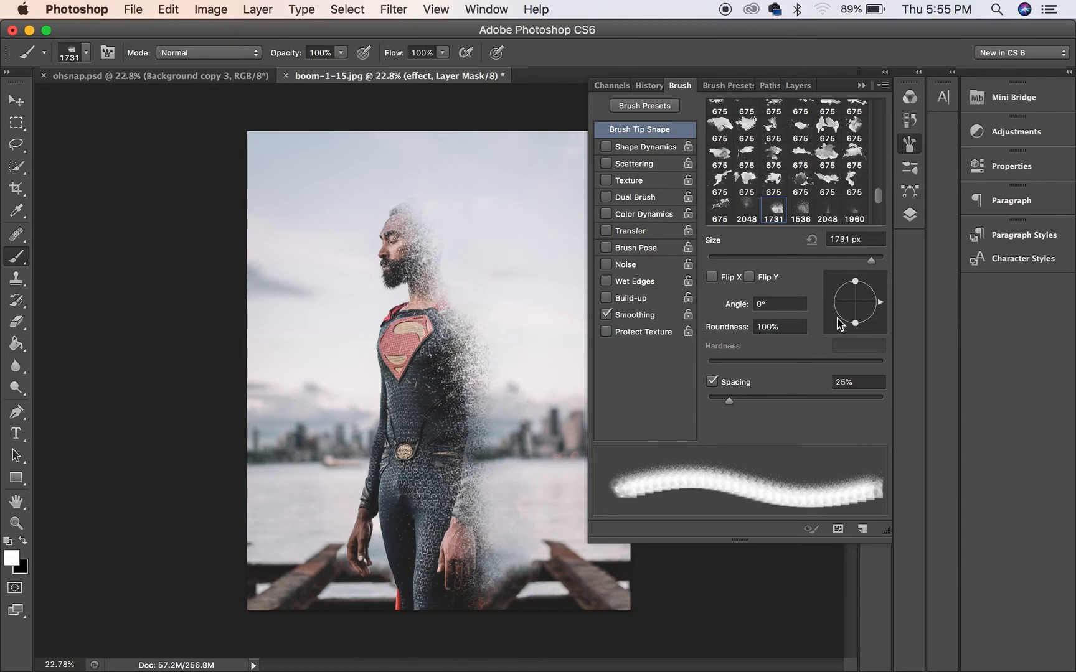
click(838, 320)
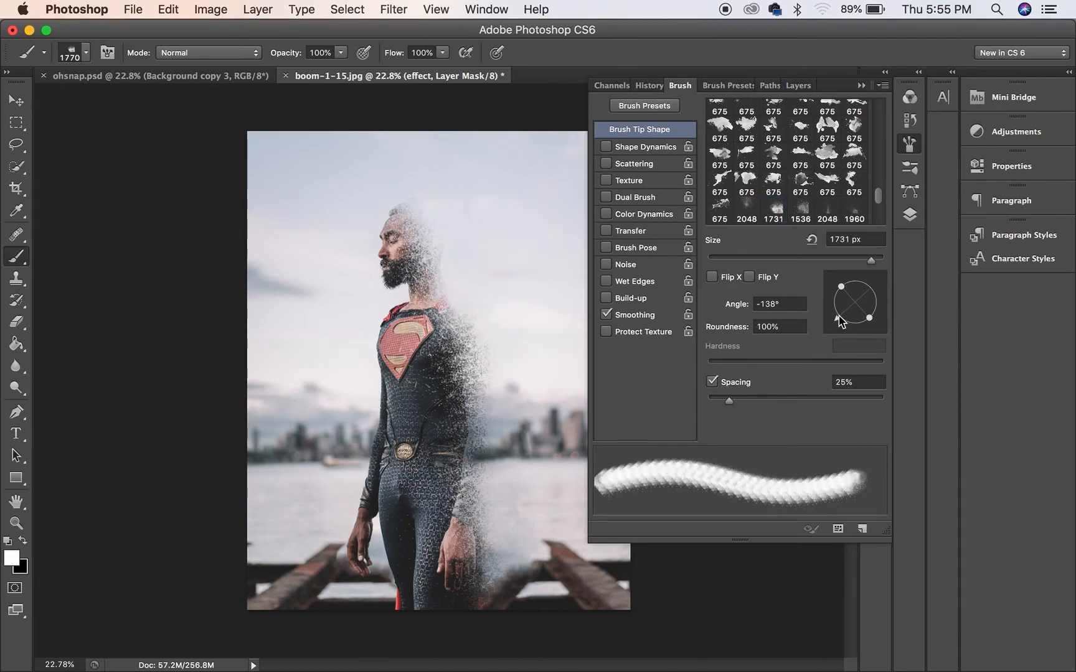
drag(839, 317, 839, 320)
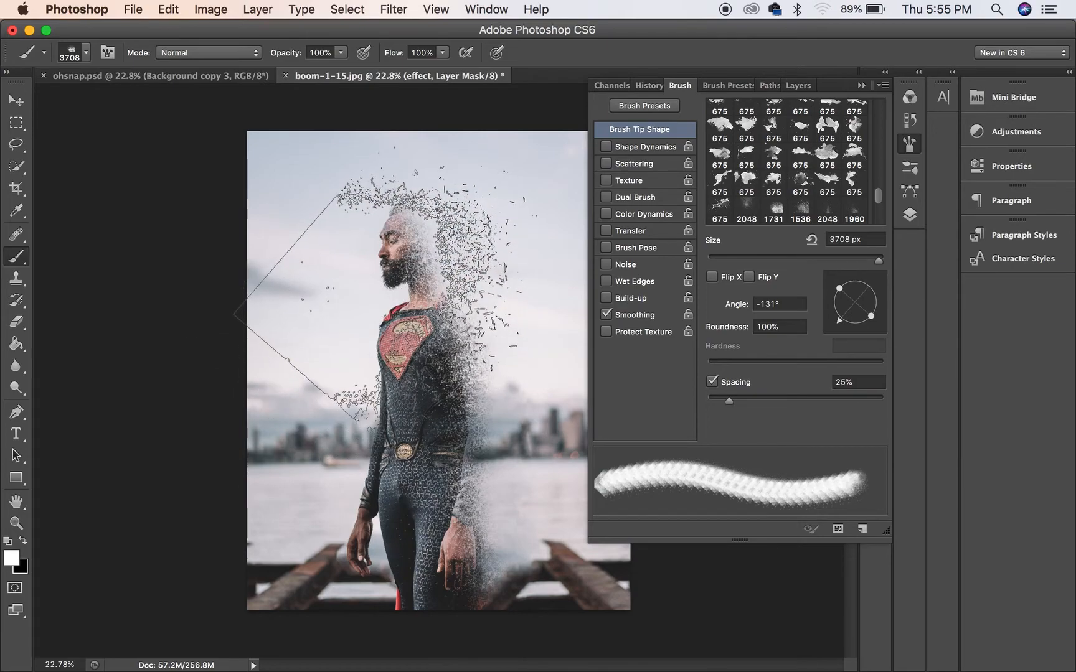
Dab particles on the effect mask behind the man's shoulder, back and arm with the 3708 px brush
click(464, 282)
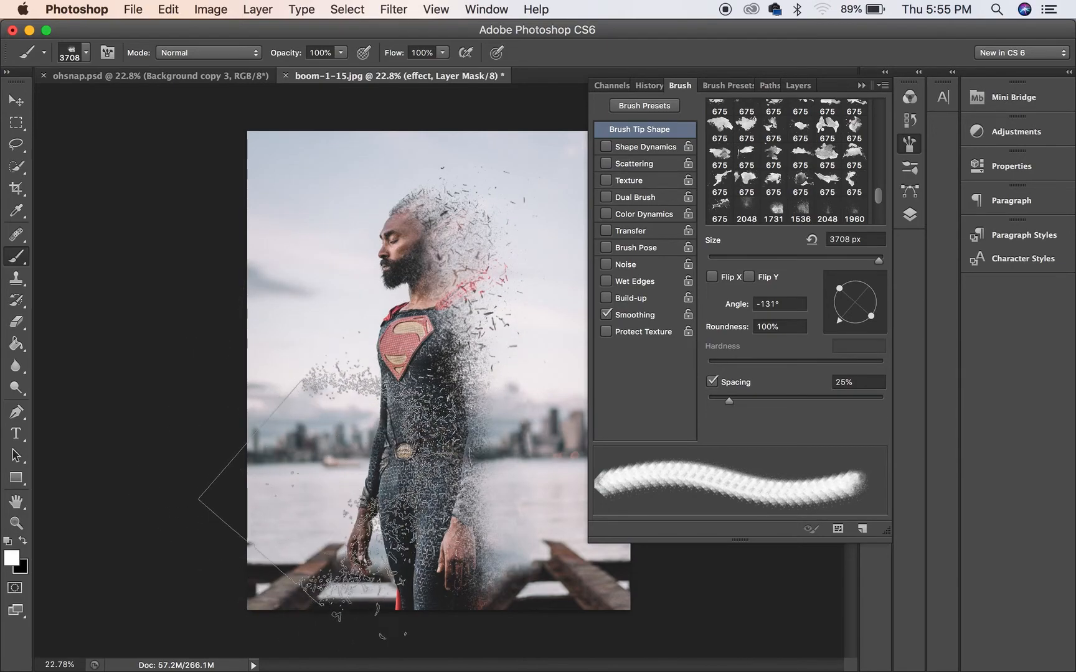
key(super+z)
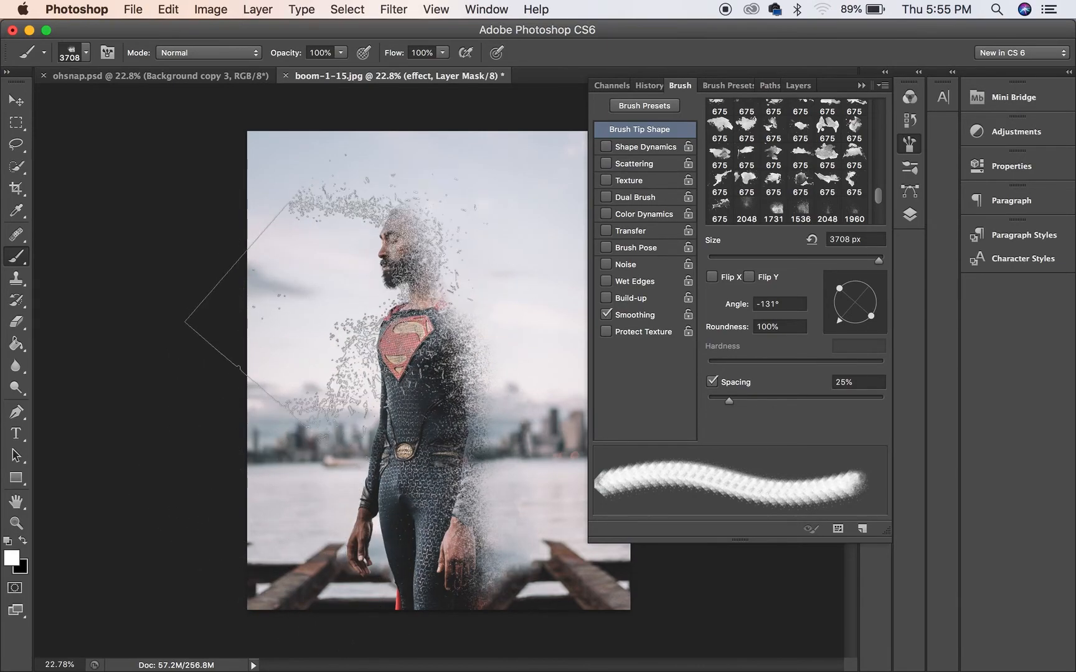
click(502, 411)
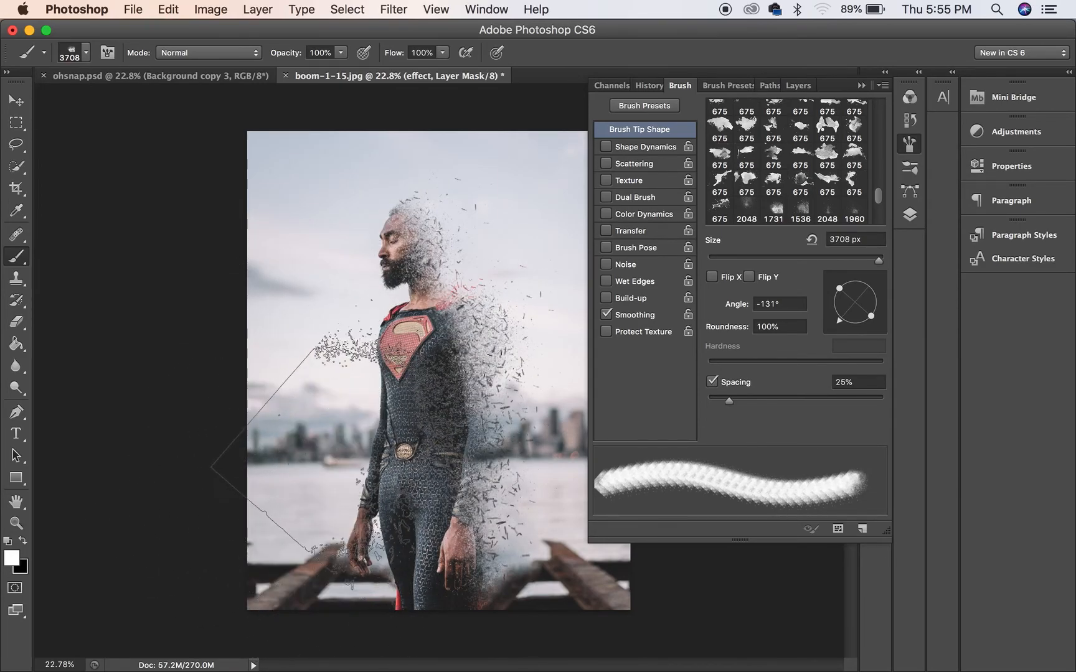
click(430, 458)
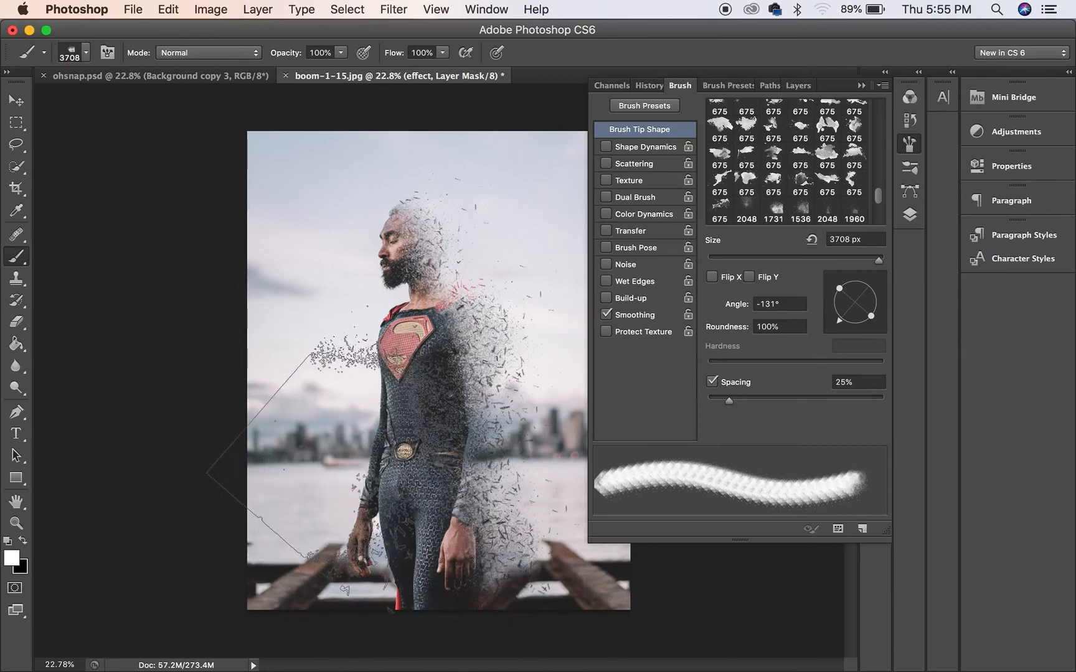
Choose the 1536 px particle brush, enlarge it to 4354 px, rotate it to -124° and reveal debris behind the man on the effect mask
right_click(632, 500)
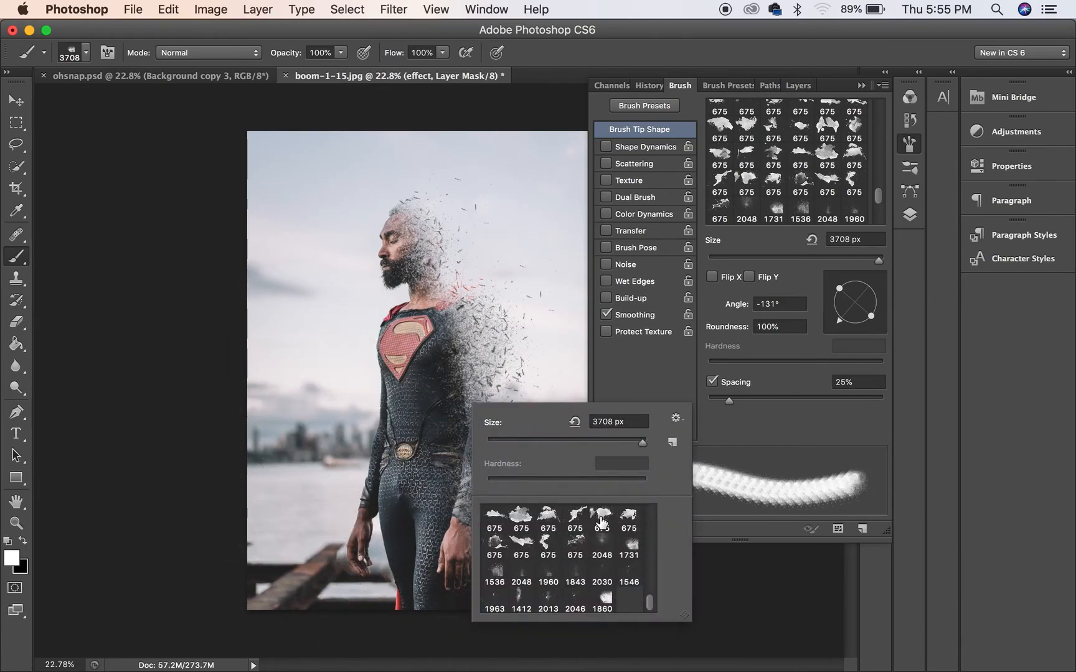
click(507, 572)
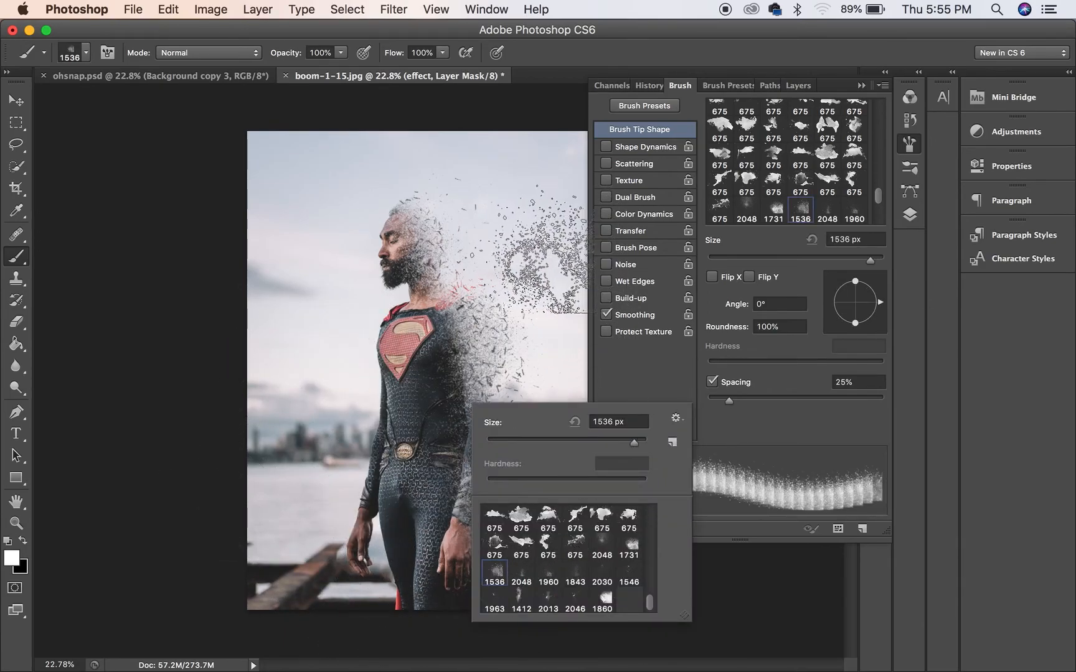
drag(881, 262, 884, 262)
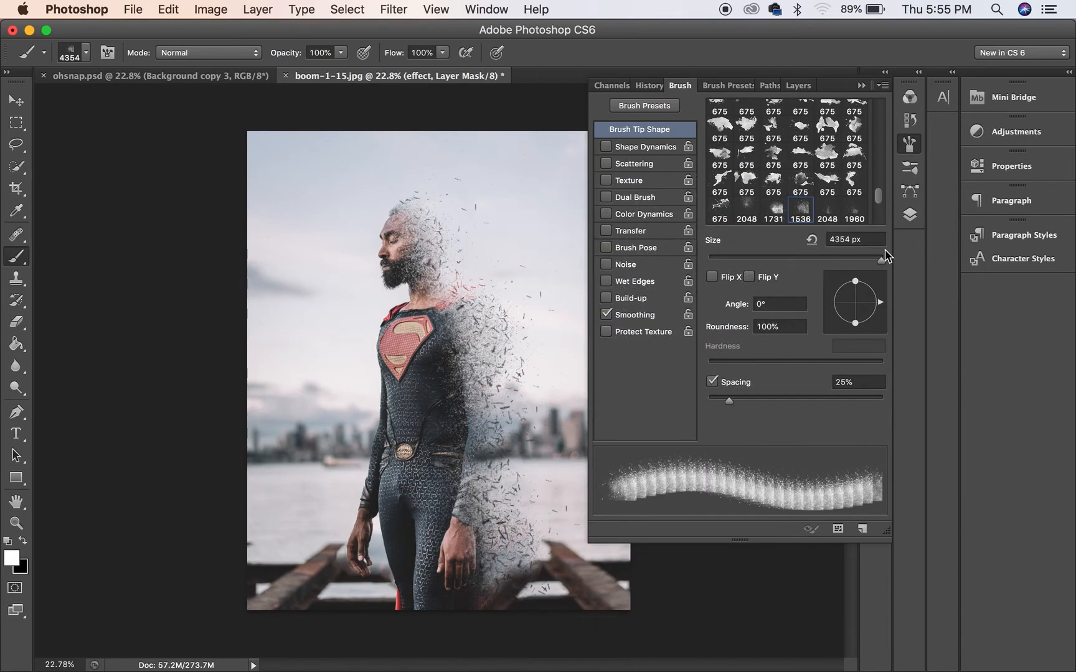
drag(878, 303, 865, 335)
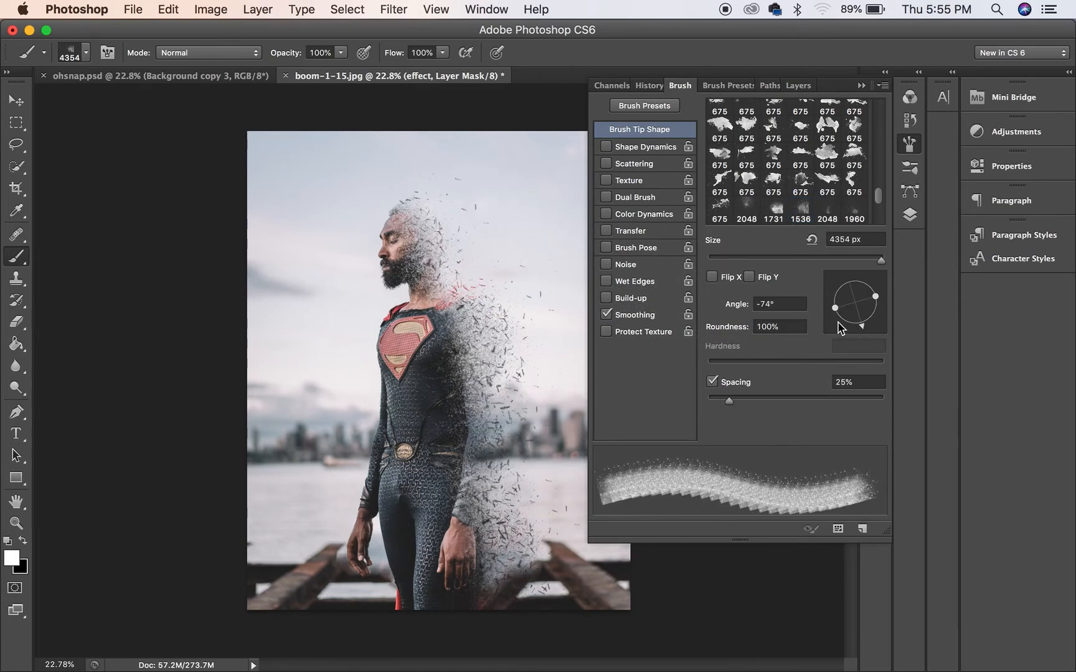
click(842, 320)
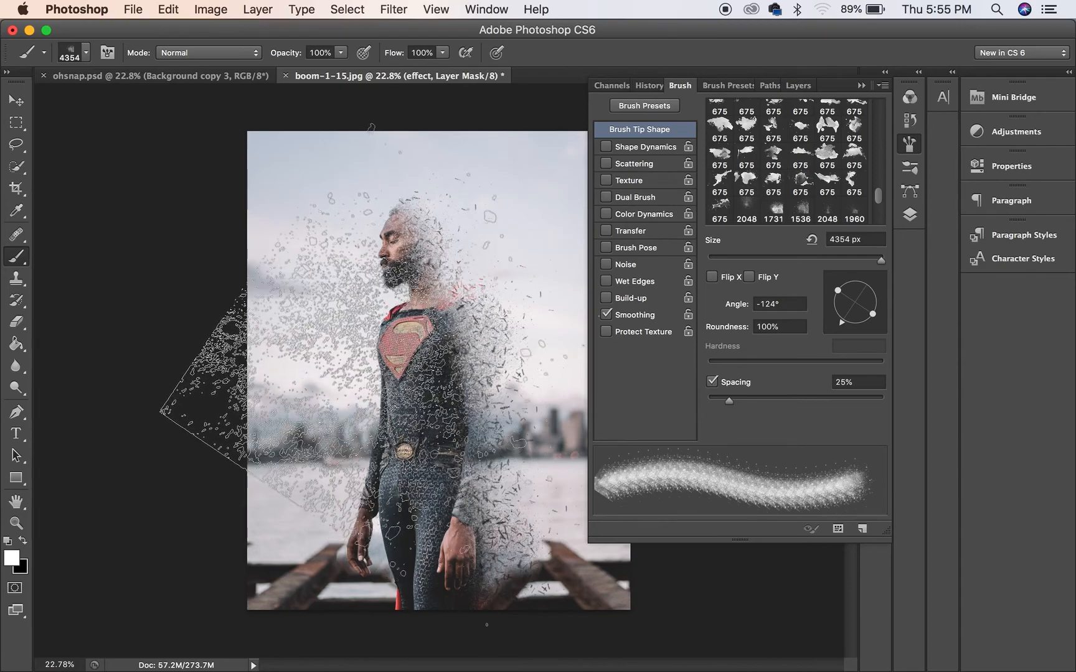
click(445, 360)
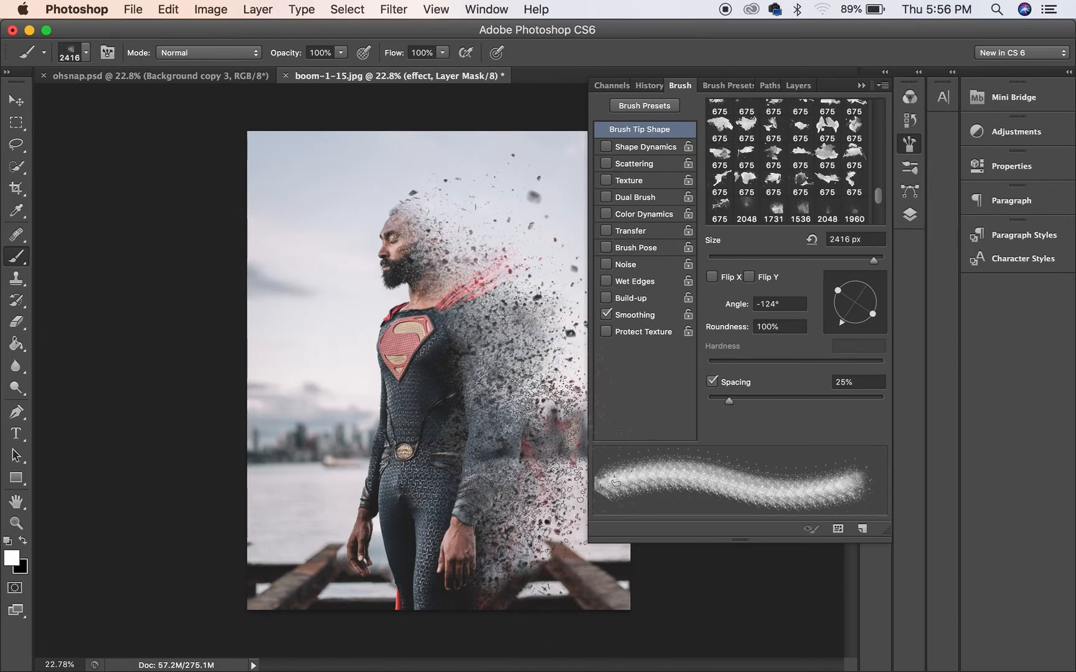
Close the brush settings, reopen the layer list and make the me layer's mask active
click(862, 85)
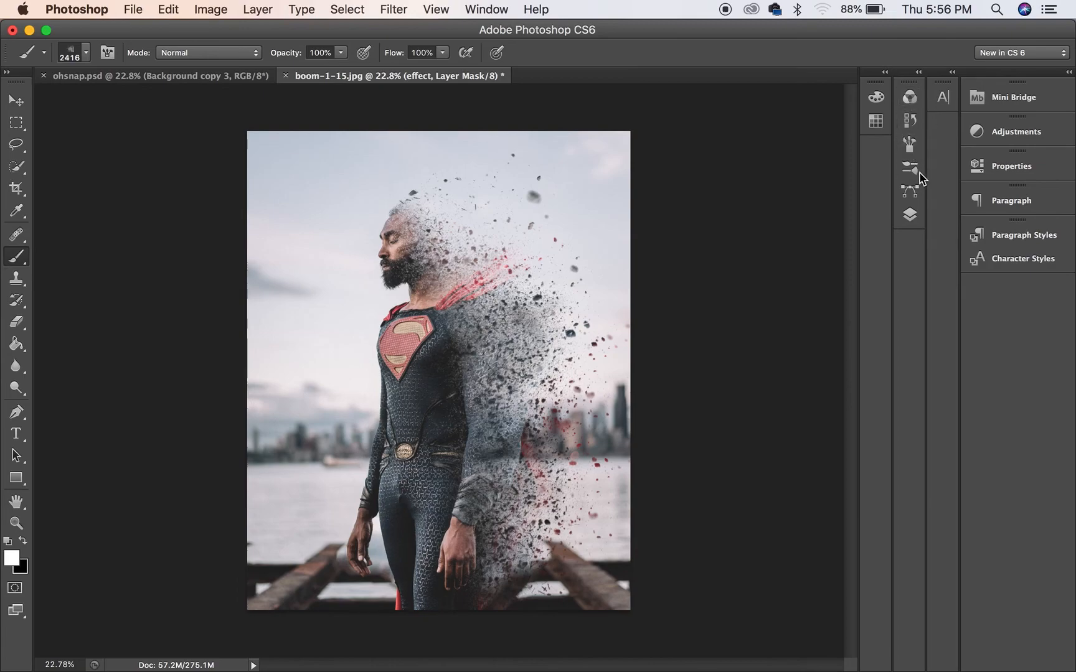
click(910, 214)
click(663, 247)
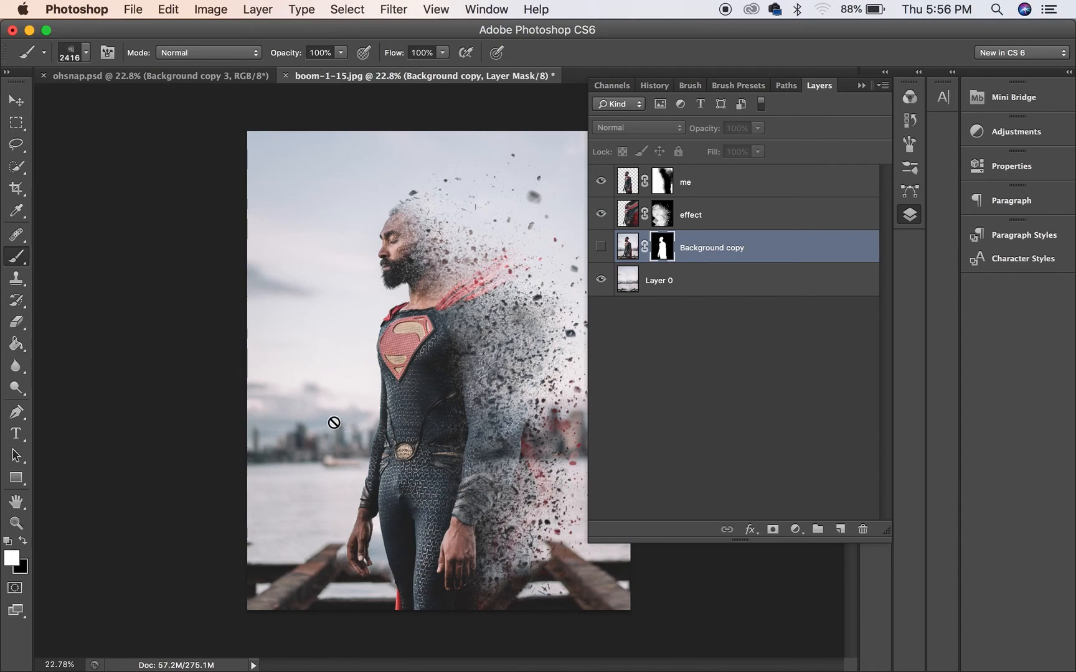
click(668, 217)
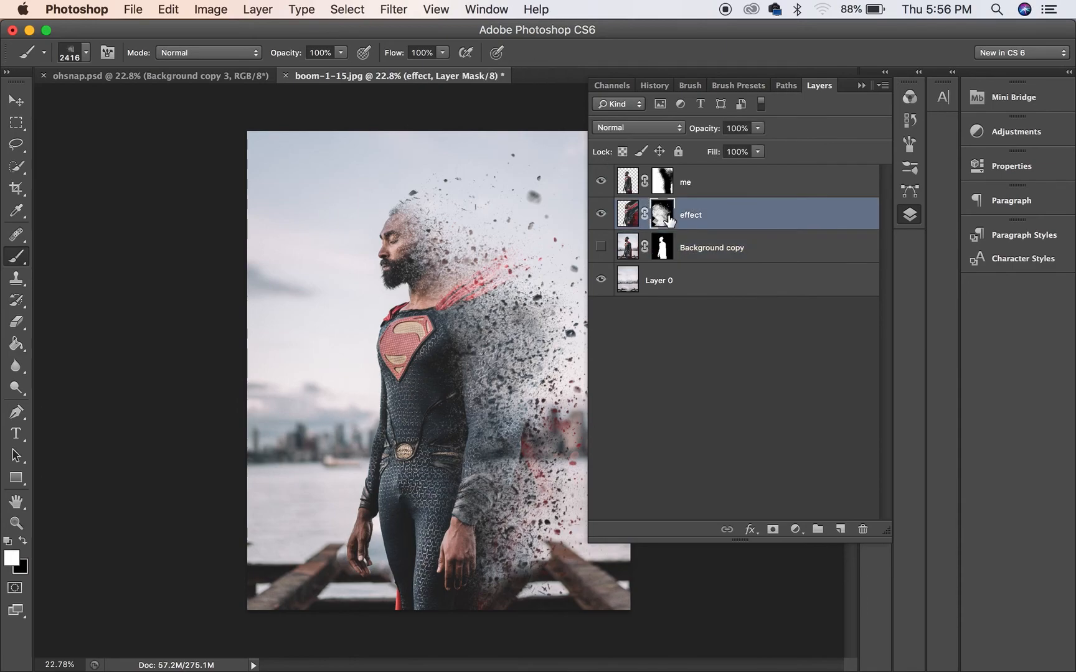
click(670, 190)
Select a hard round brush at 159 px with 100% hardness and restore the beard on the me mask
scroll(436, 368, up, 5)
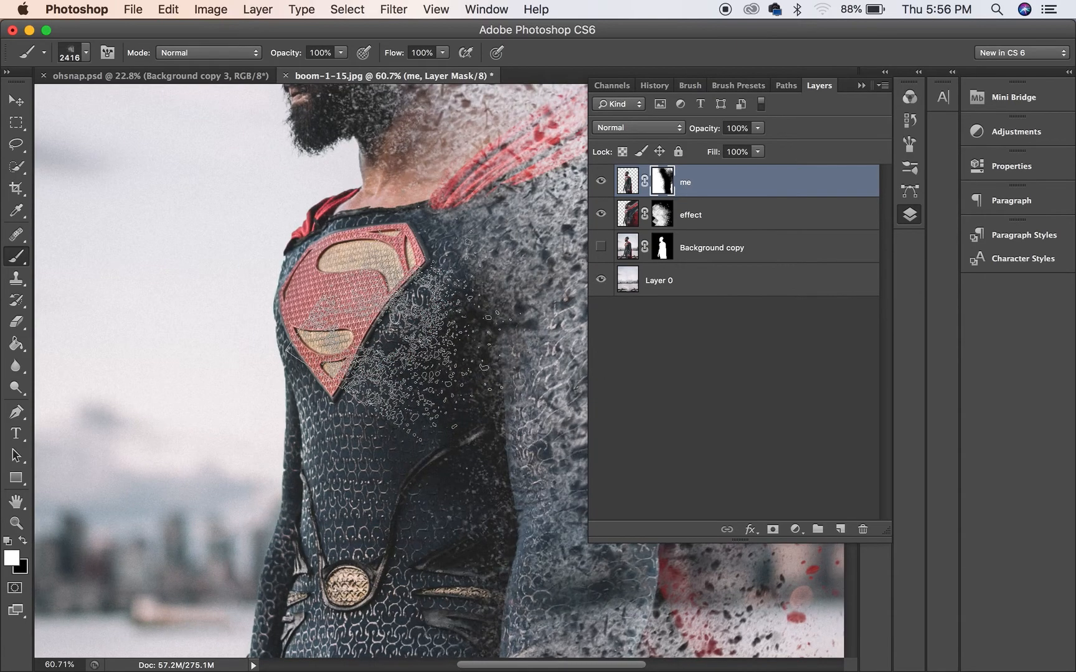
scroll(399, 336, up, 5)
right_click(573, 437)
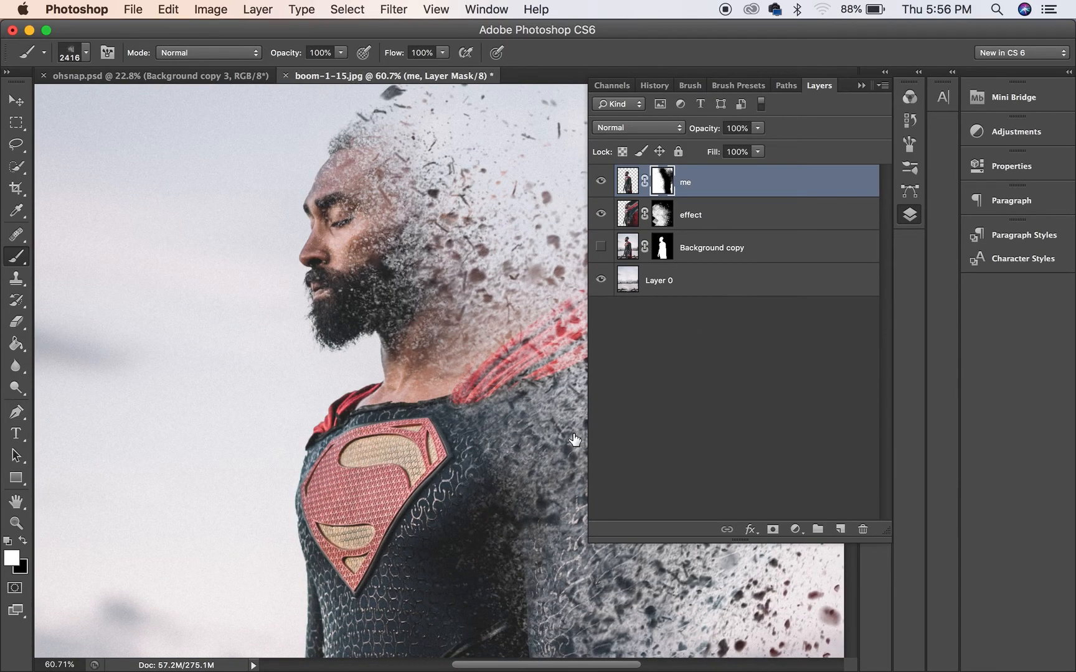
scroll(505, 407, up, 10)
click(490, 416)
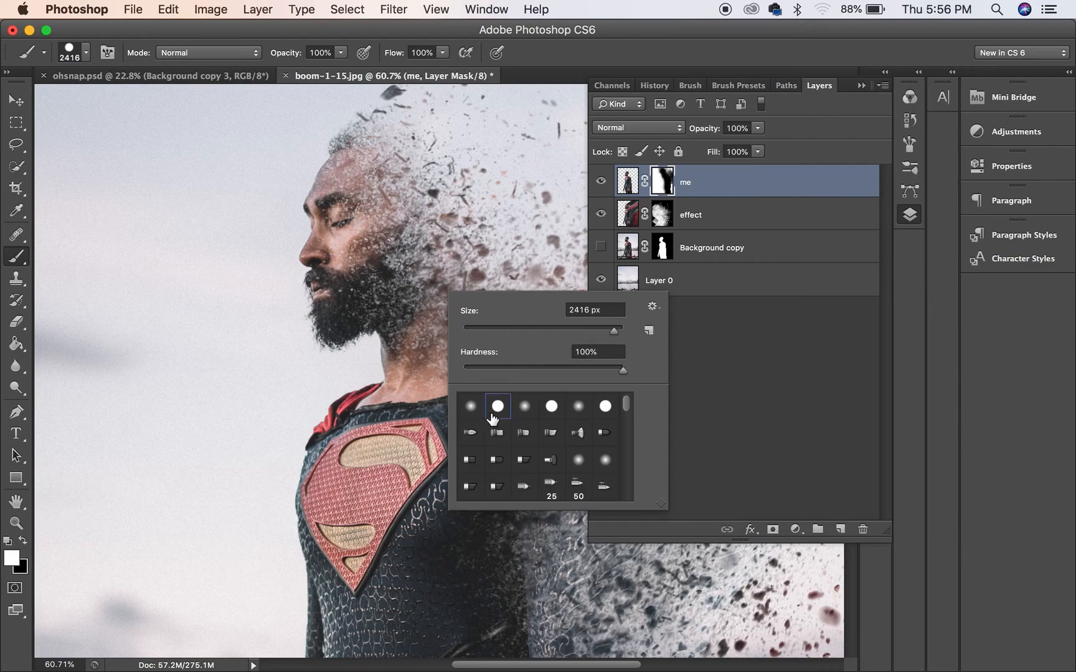
click(567, 333)
key(Return)
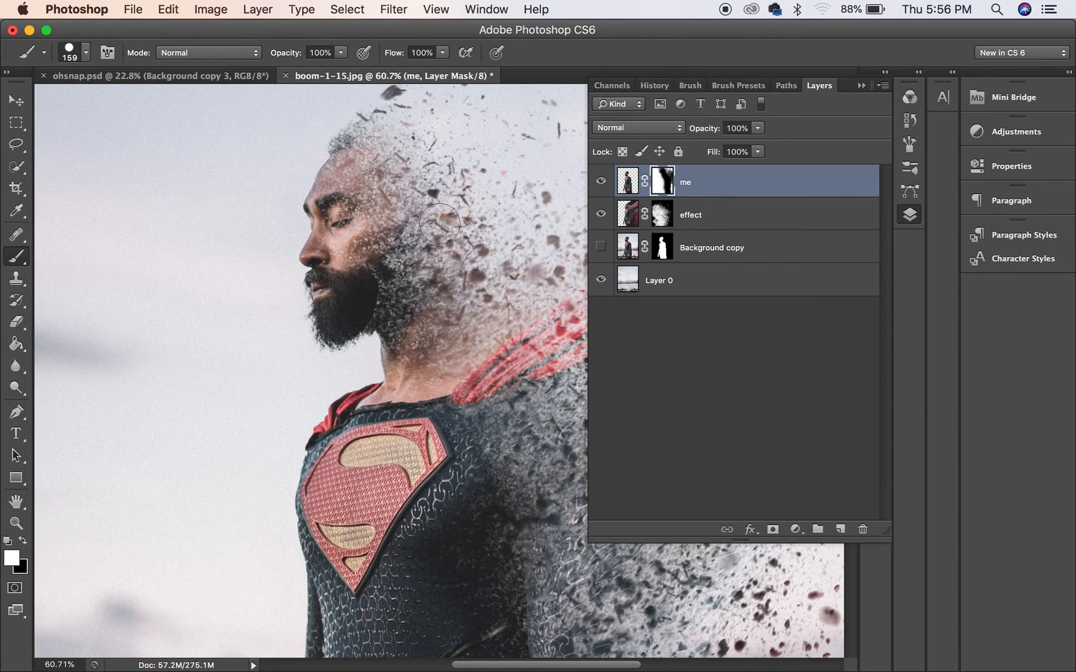
Restore the face, chest and waist on the me mask with a soft round 159 px brush and collapse the layer list
right_click(370, 303)
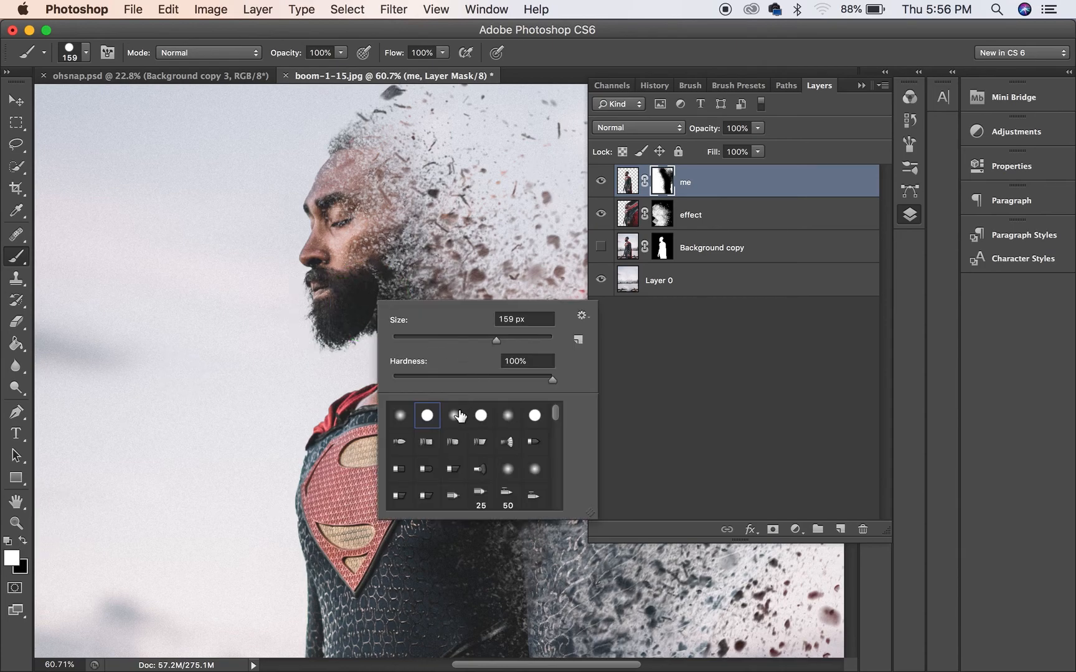
key(Return)
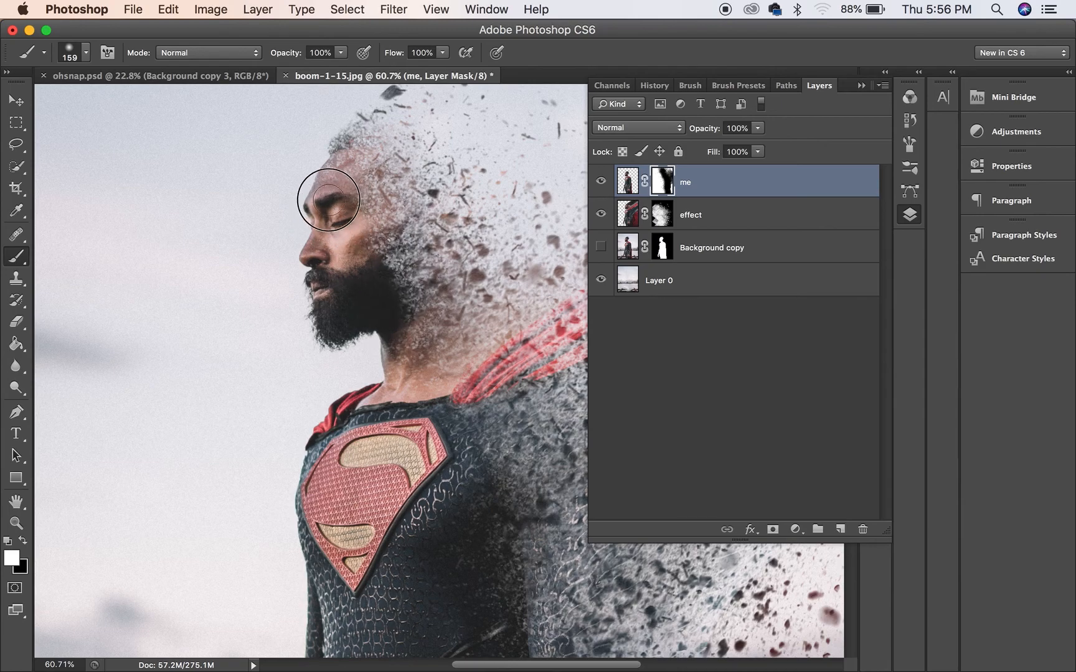
scroll(320, 222, down, 6)
mouse_move(469, 320)
mouse_down()
mouse_move(489, 380)
mouse_move(452, 563)
mouse_move(409, 346)
mouse_move(452, 429)
mouse_up()
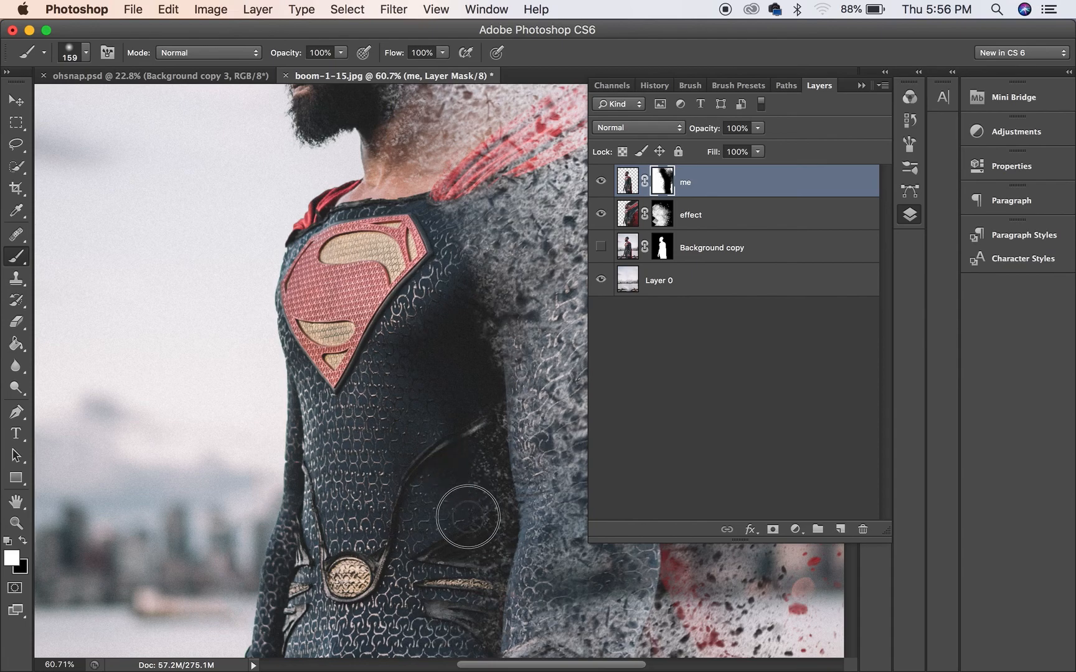
scroll(479, 547, down, 3)
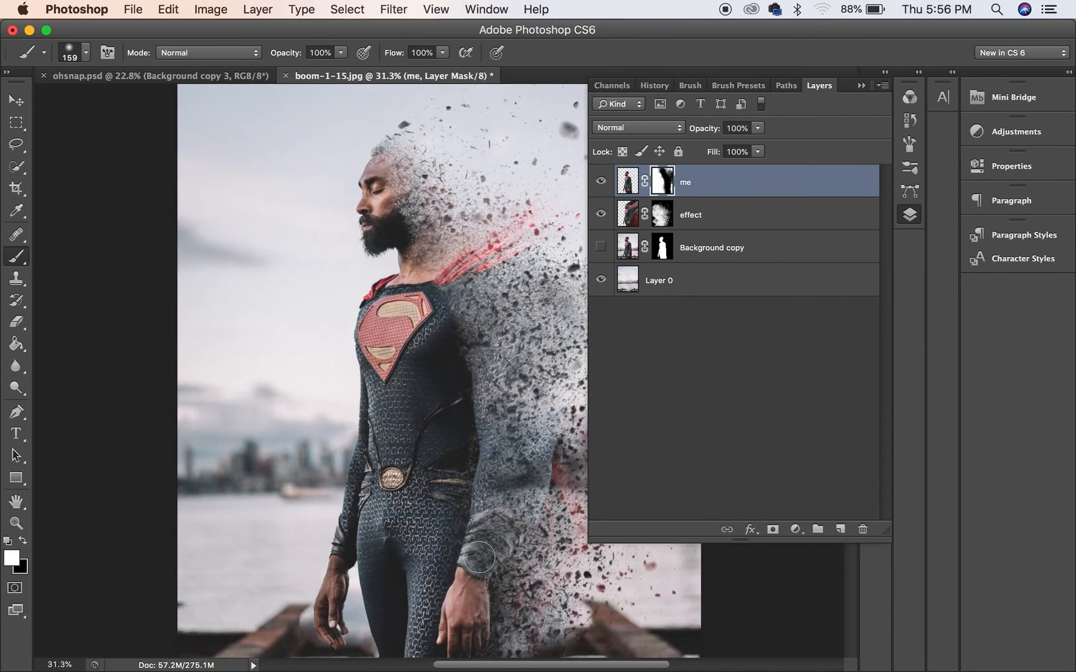
scroll(478, 557, down, 2)
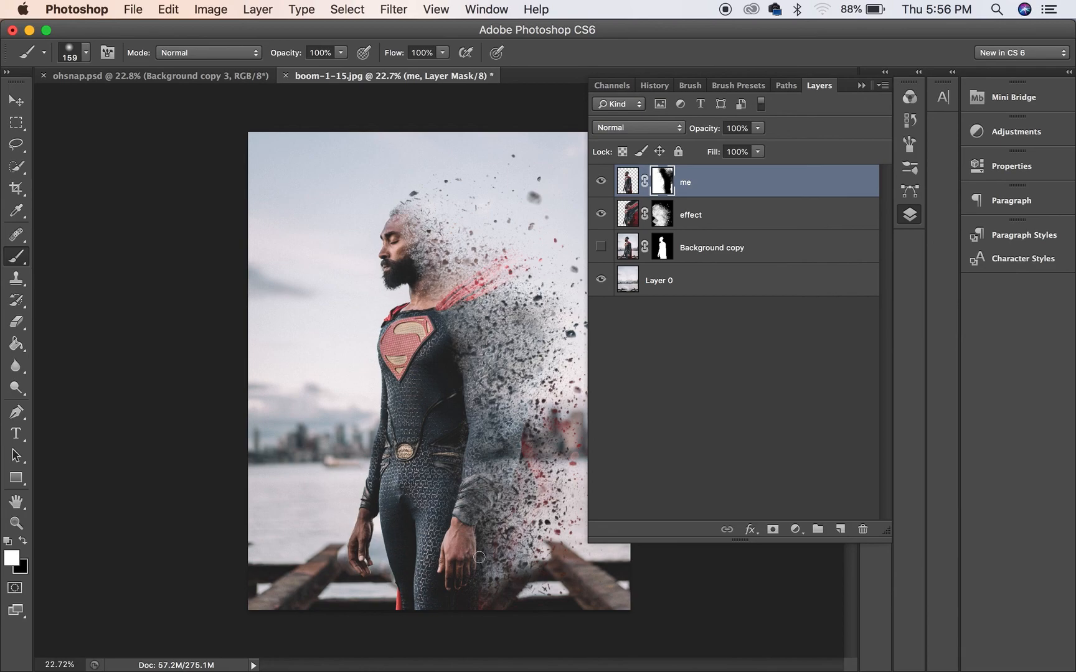
click(861, 86)
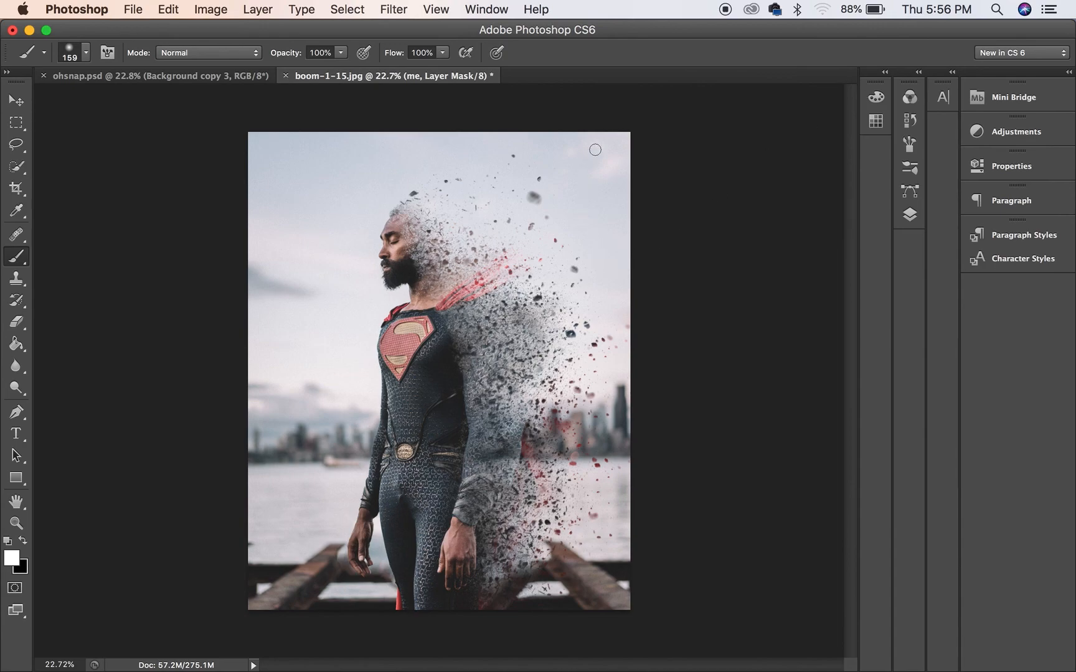